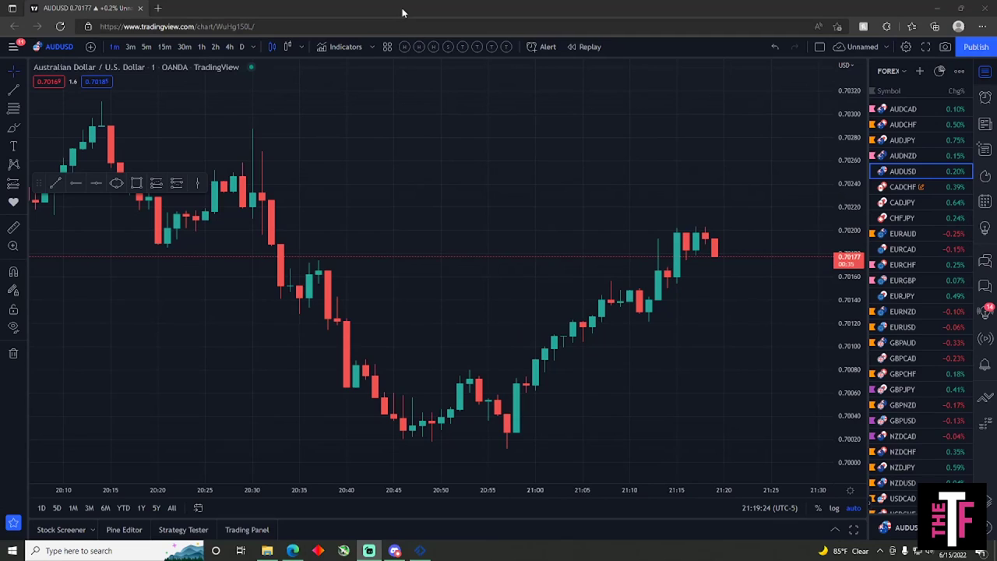
Step: Shrink the TradingView window to reveal MetaTrader, load AUDUSD on the MetaTrader chart and return to TradingView
drag(402, 8, 531, 25)
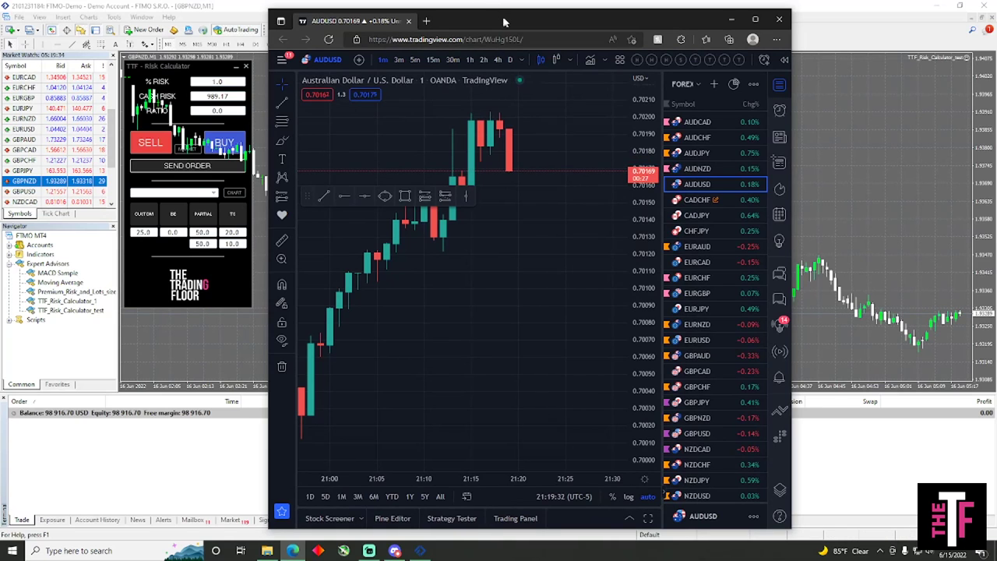
drag(503, 21, 554, 22)
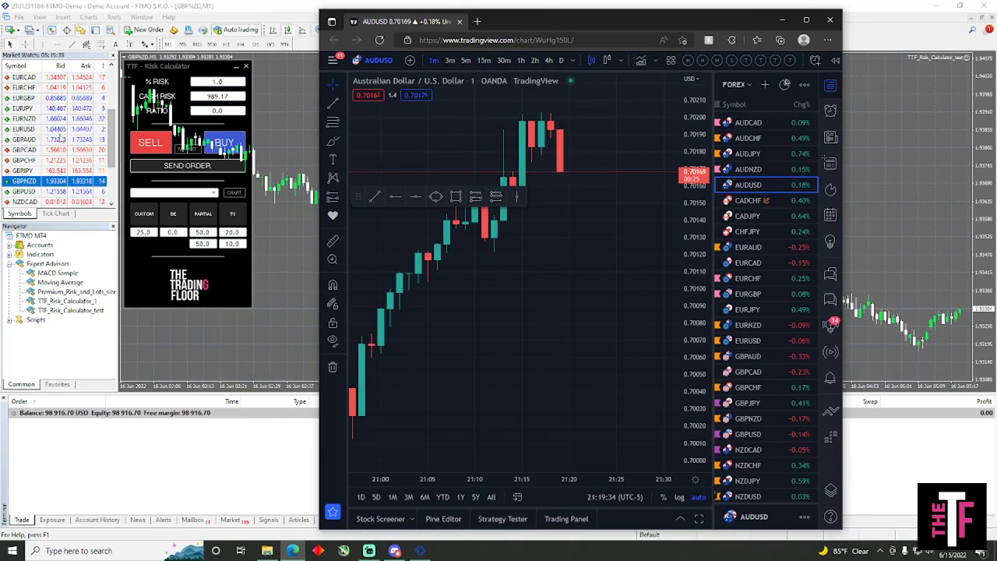
scroll(54, 132, up, 3)
drag(23, 118, 268, 138)
click(318, 551)
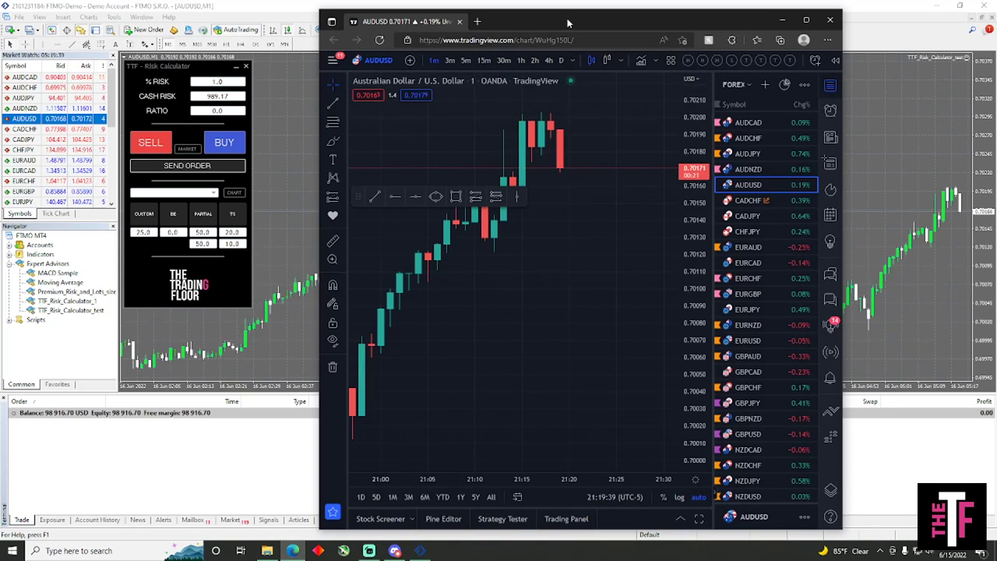
Step: Move the TradingView window clear of the MetaTrader risk calculator and hide its watchlist
drag(583, 14, 642, 24)
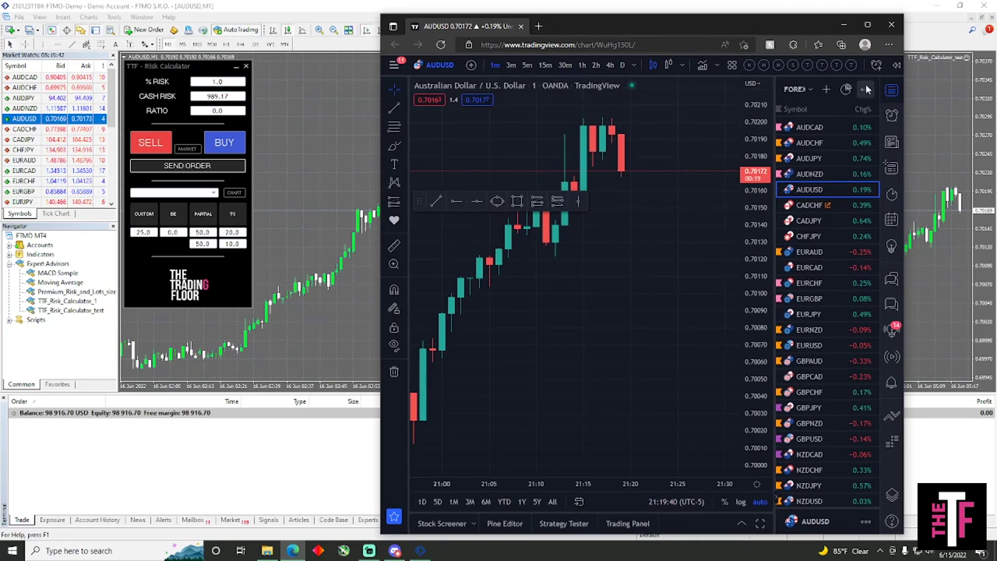
click(892, 91)
drag(767, 31, 797, 45)
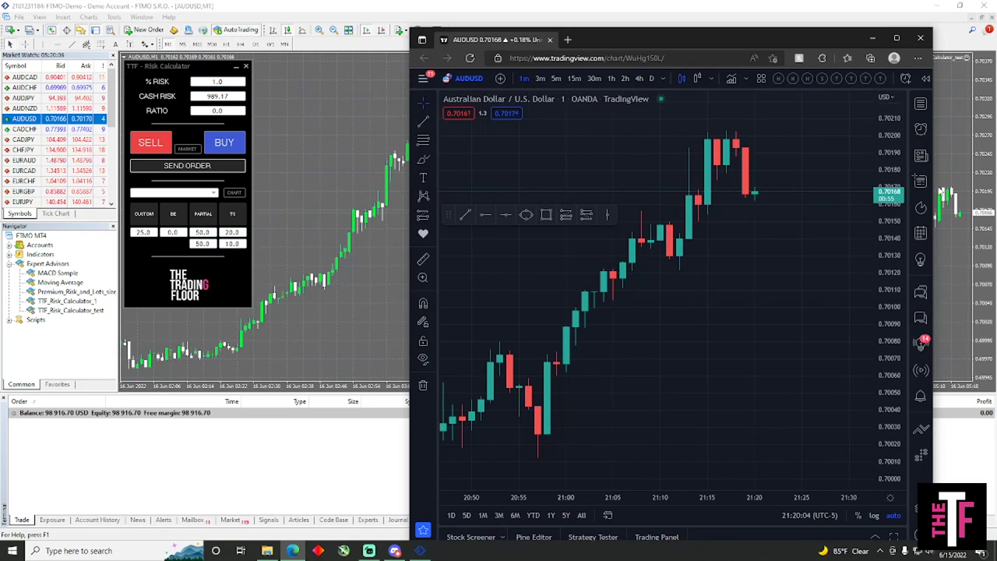
Step: Show GBPNZD in TradingView from the FOREX watchlist and load the same pair on the MetaTrader chart
click(920, 103)
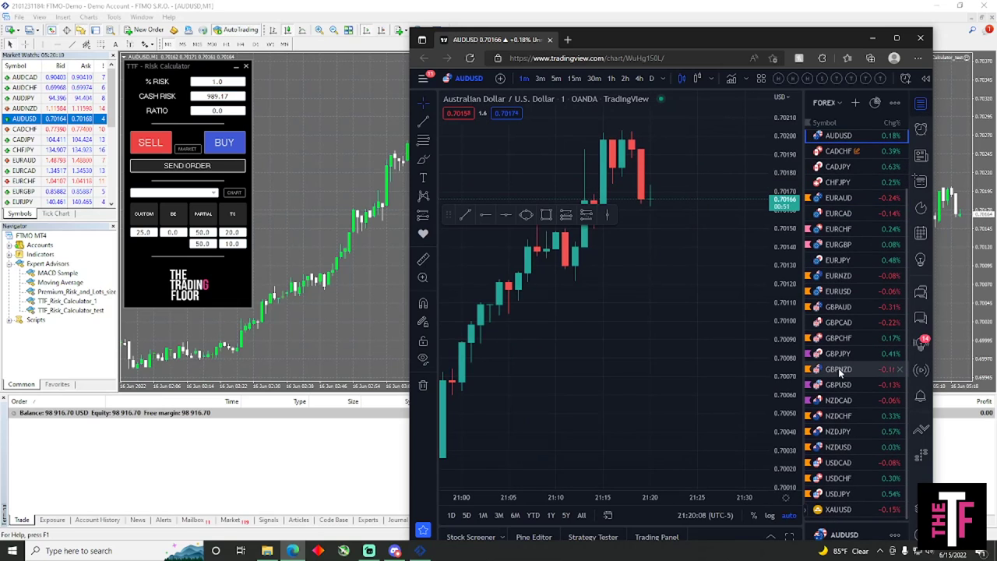
click(840, 370)
scroll(48, 177, down, 3)
scroll(49, 176, down, 2)
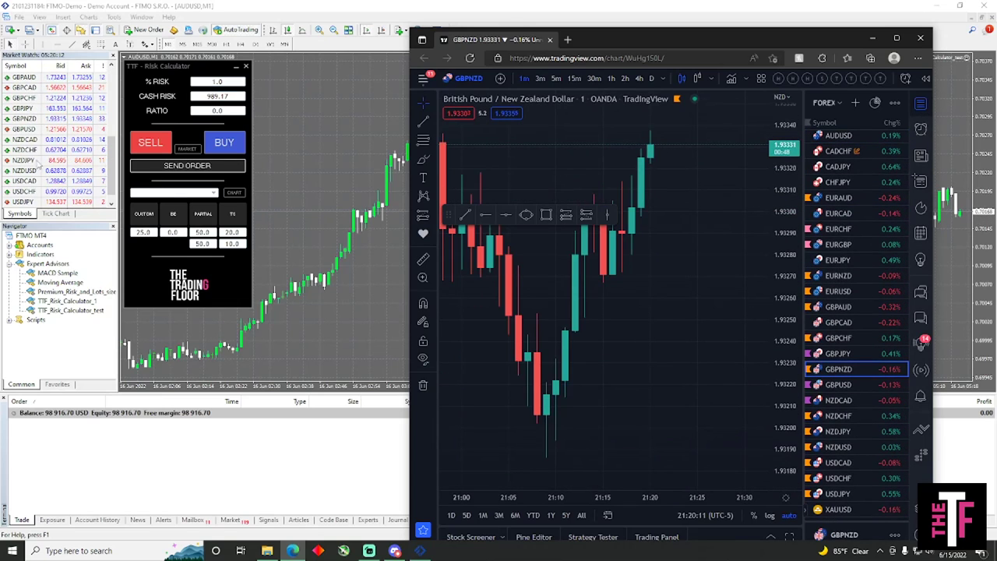
click(25, 120)
drag(548, 150, 553, 159)
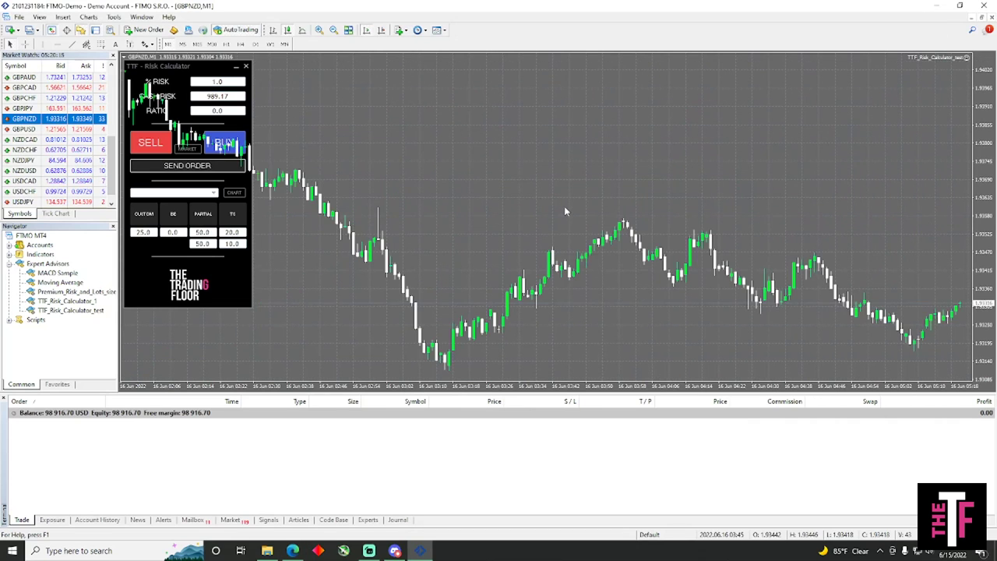
Step: Show NAS100USD in TradingView from the indices watchlist and load US100.cash on the MetaTrader chart
key(alt+Tab)
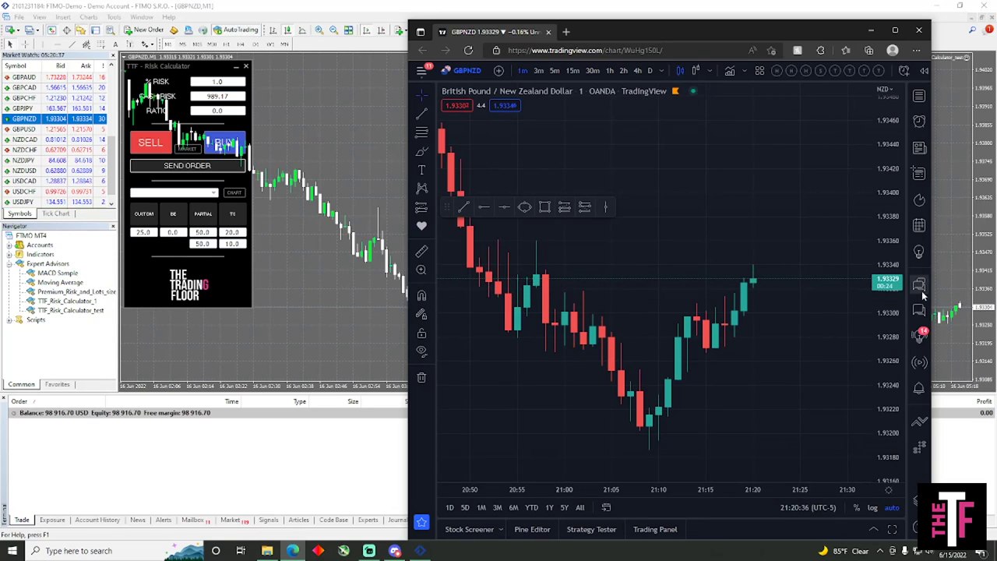
click(895, 31)
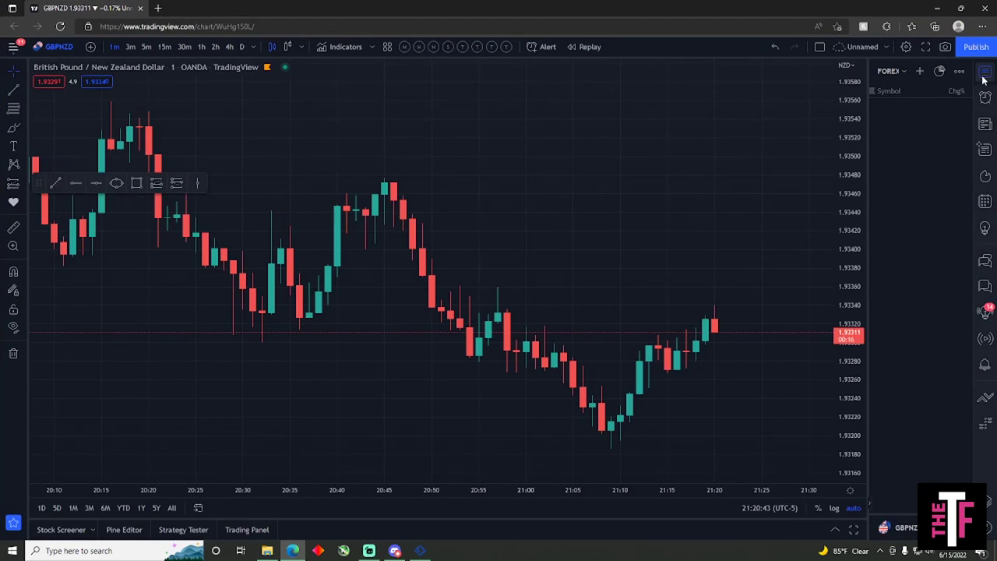
click(890, 72)
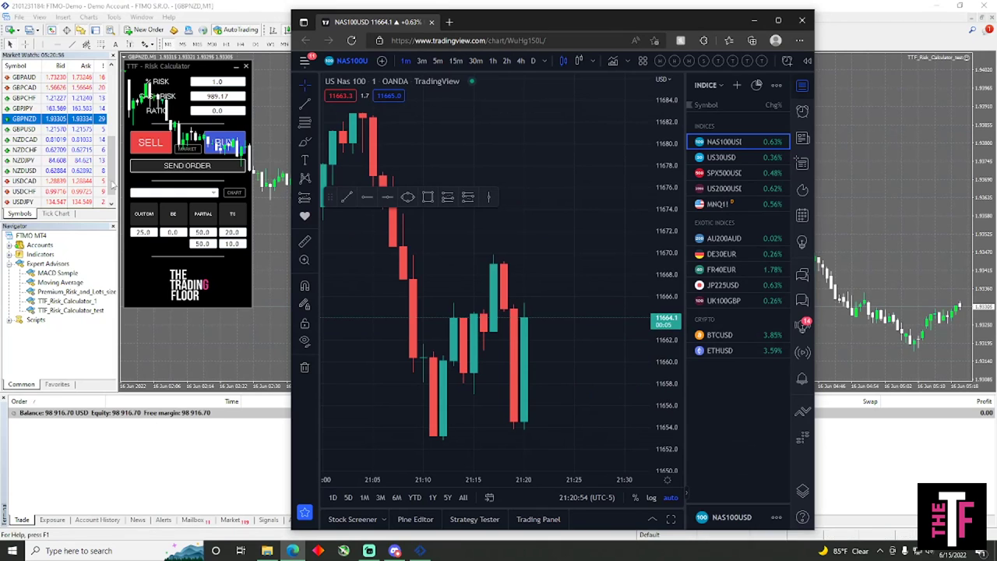
scroll(113, 185, down, 1)
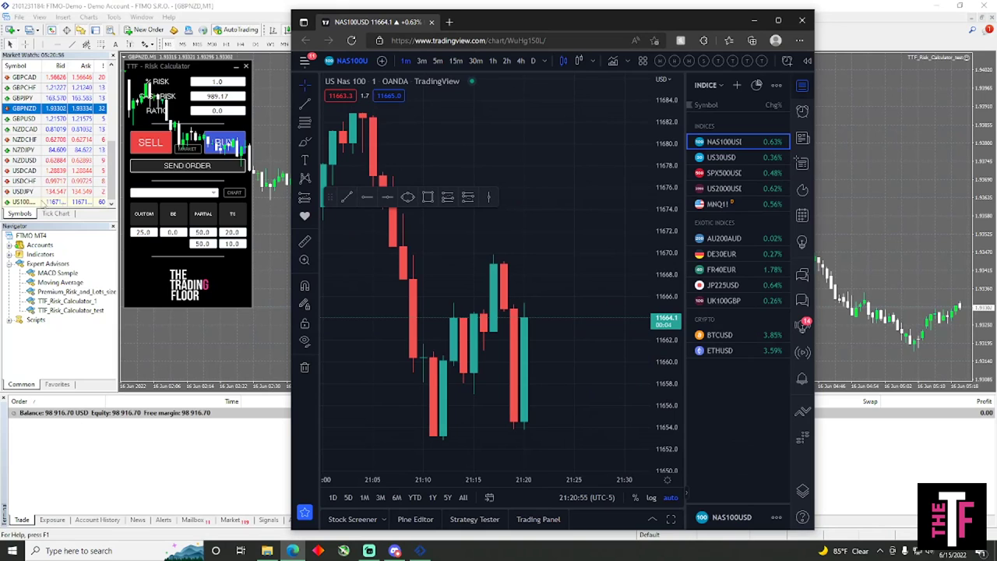
double_click(24, 202)
key(alt+Tab)
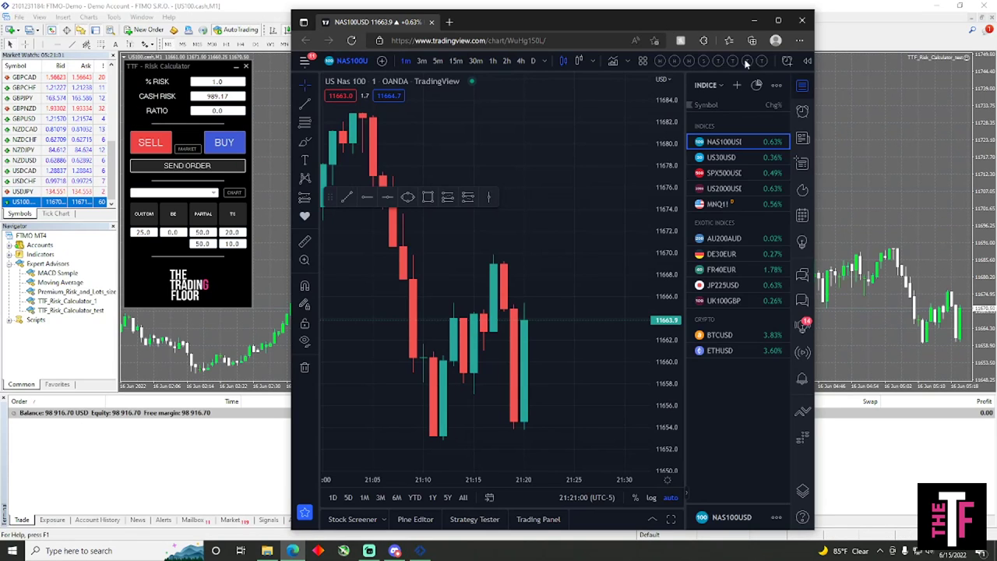
Step: Hide the TradingView watchlist and maximize the NAS100USD chart window
click(803, 86)
drag(700, 25, 805, 25)
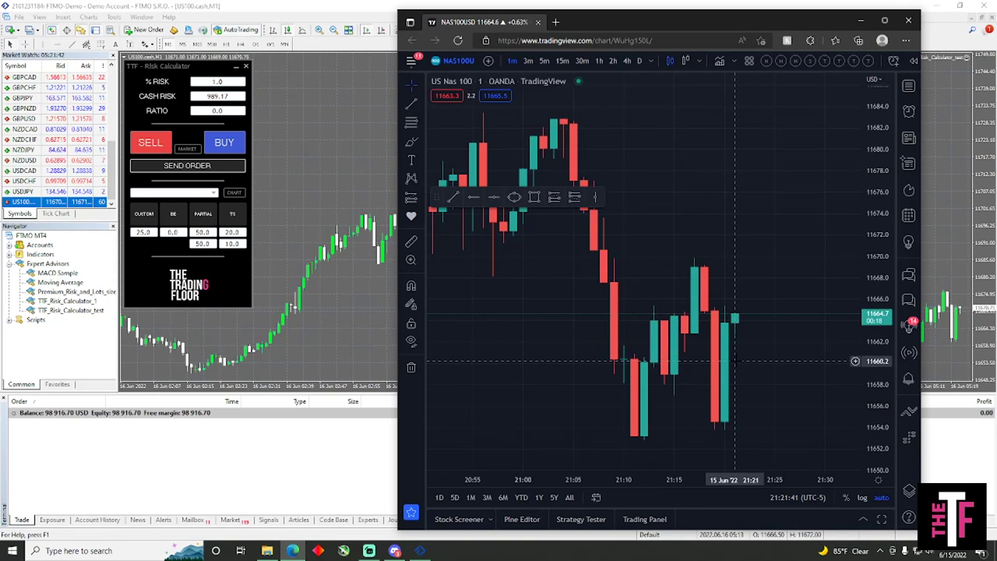
key(super+Up)
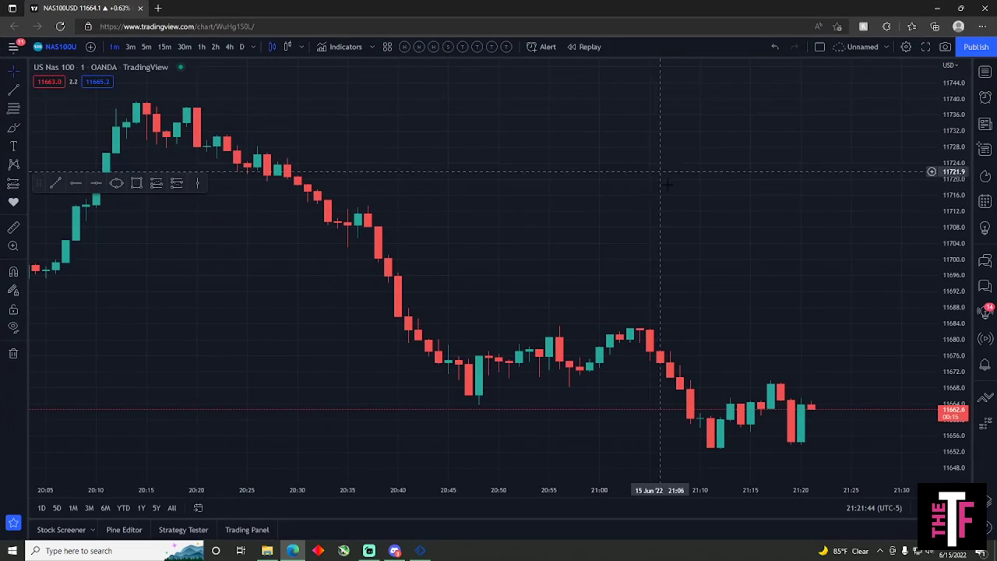
Step: Draw a long position on the NAS100USD chart with entry at about 11663.8, target about 11678.9 and stop about 11652.8
drag(824, 248, 615, 271)
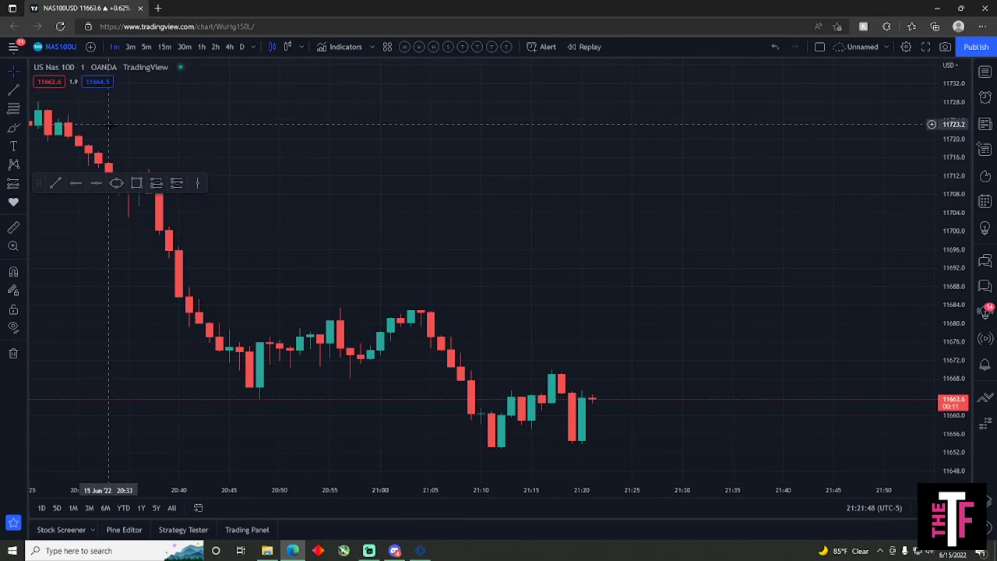
click(156, 184)
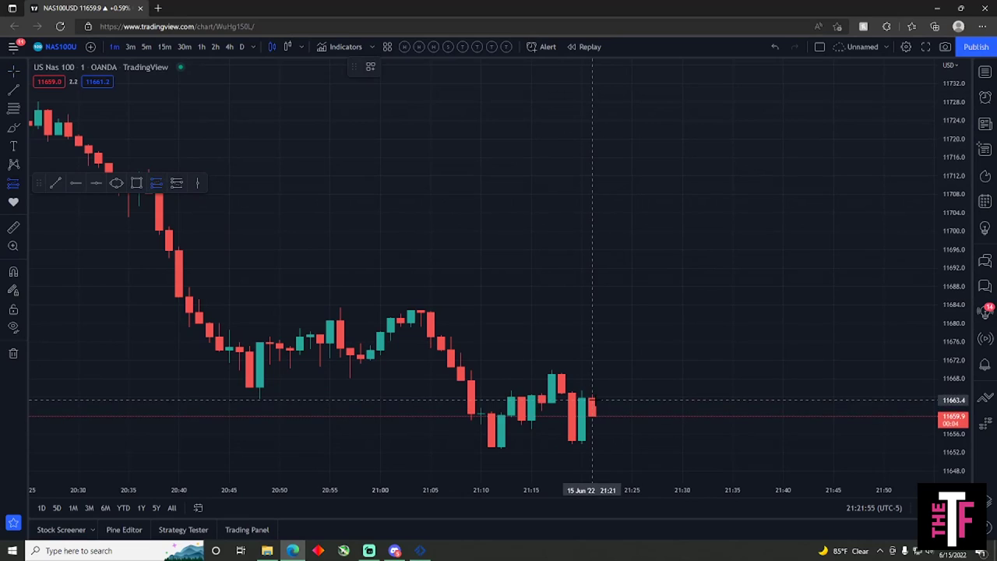
click(592, 399)
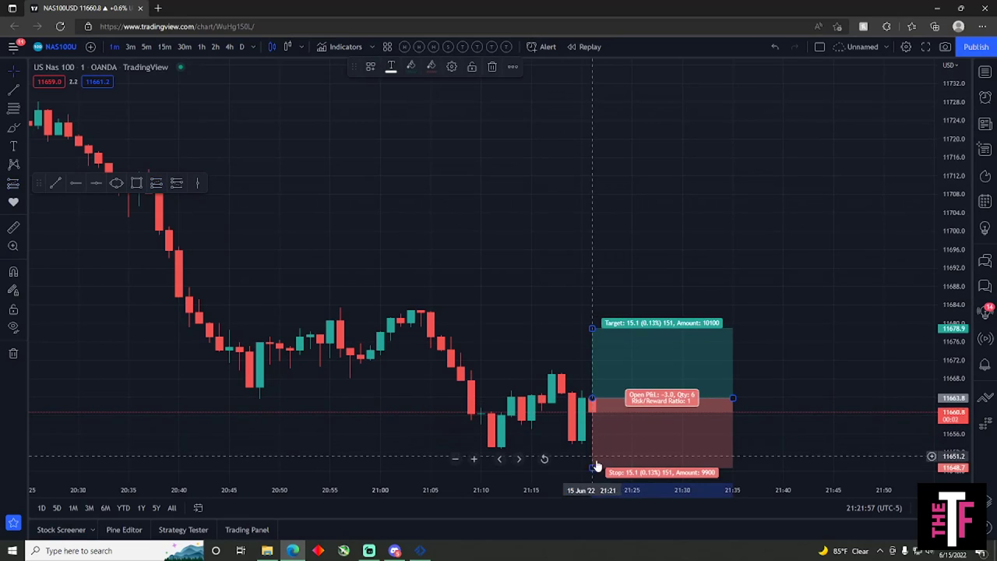
drag(592, 466, 610, 448)
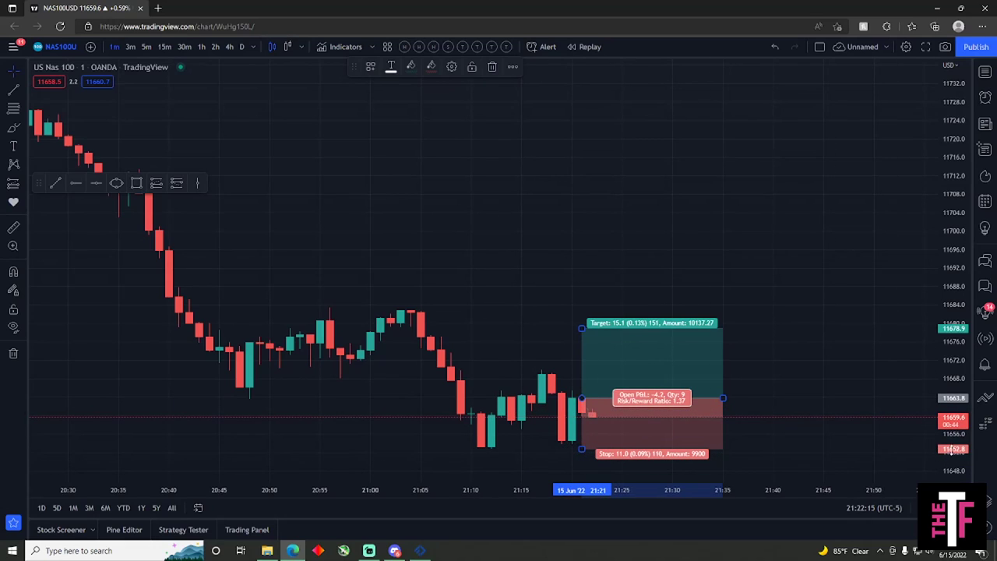
Step: Switch to MetaTrader and set up a pending buy order on the US100.cash chart with the risk calculator
drag(423, 11, 501, 20)
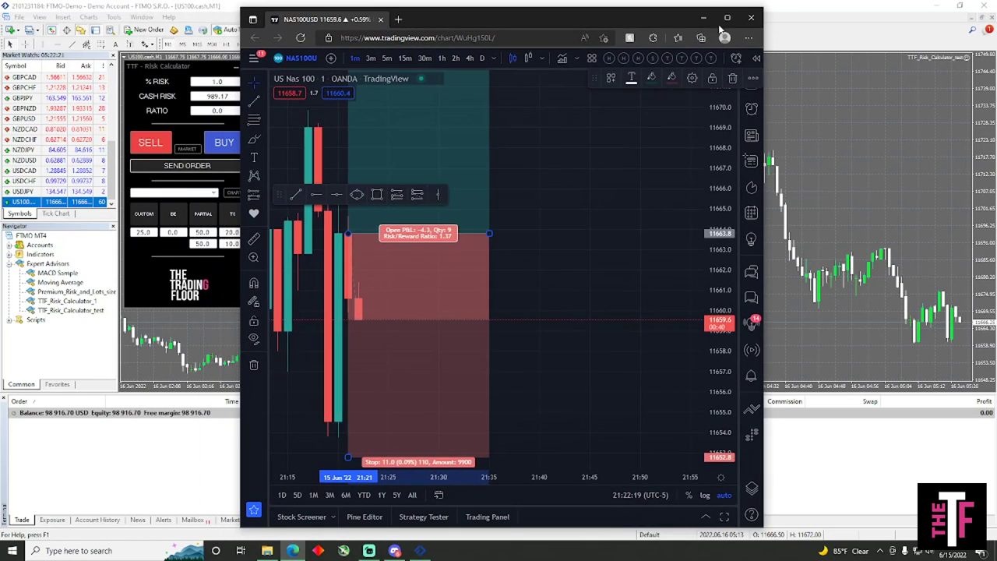
click(704, 18)
drag(205, 65, 178, 67)
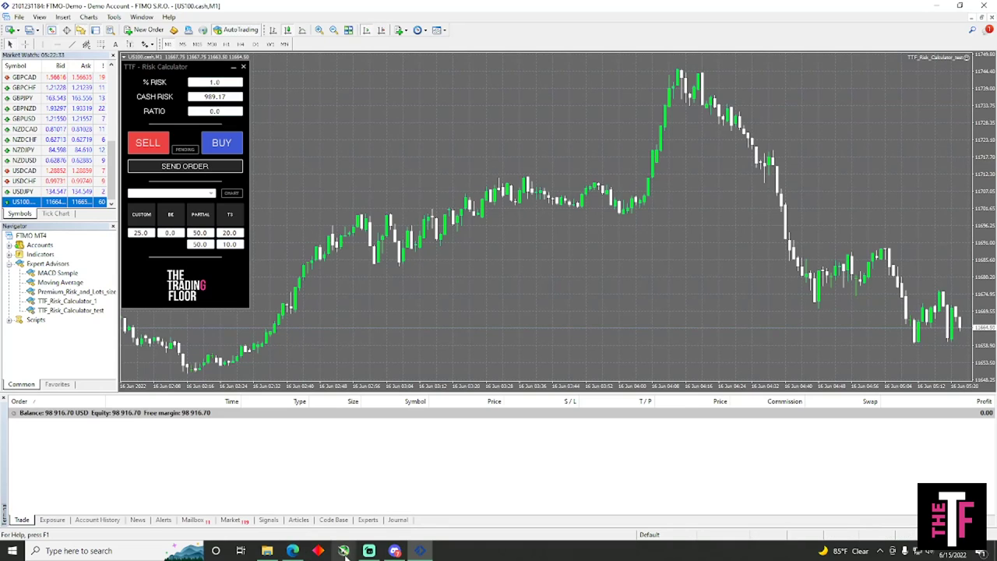
key(alt+Tab)
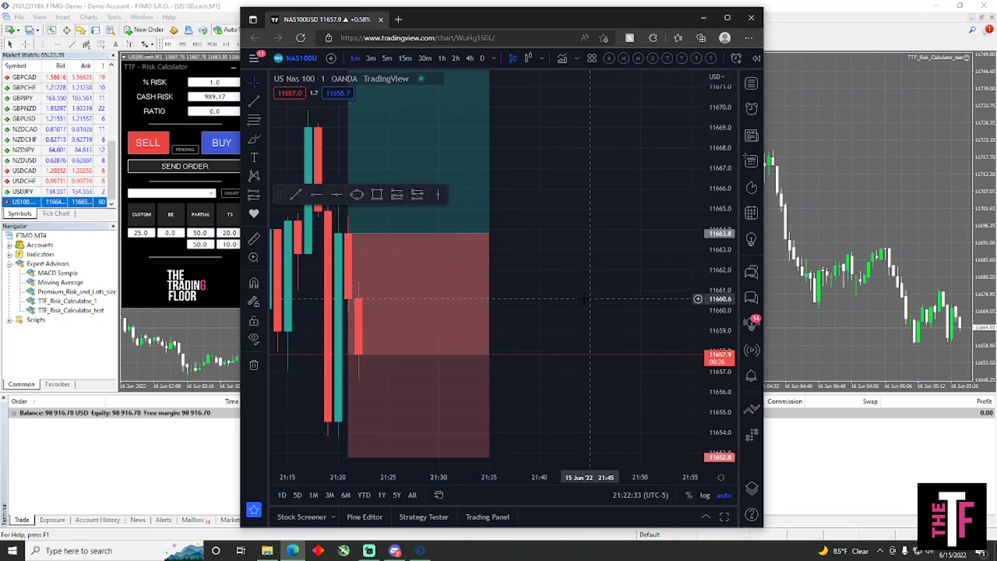
click(958, 313)
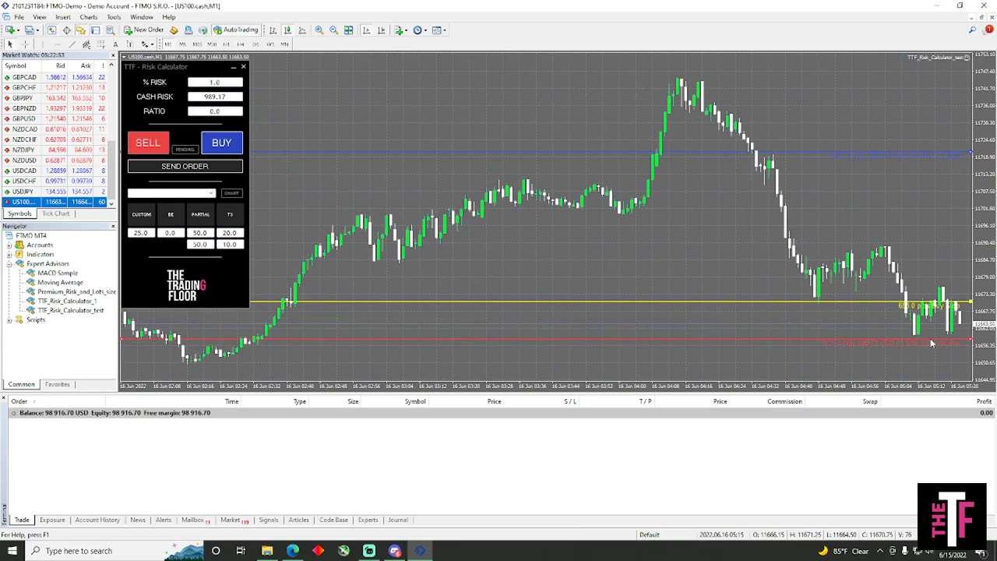
Step: Compare the stop level with TradingView's long position and raise the MetaTrader stop-loss line slightly towards the recent low
click(292, 551)
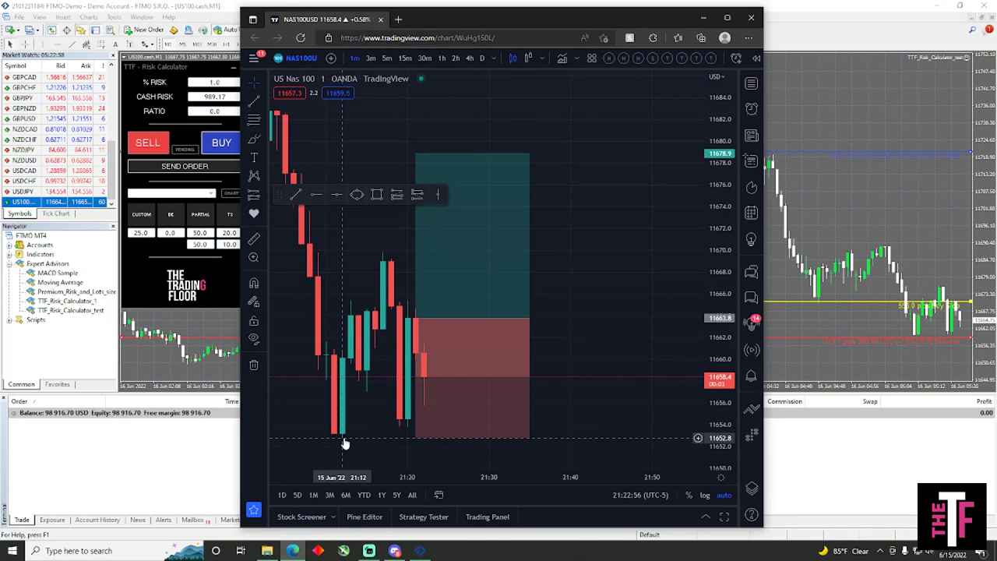
click(924, 336)
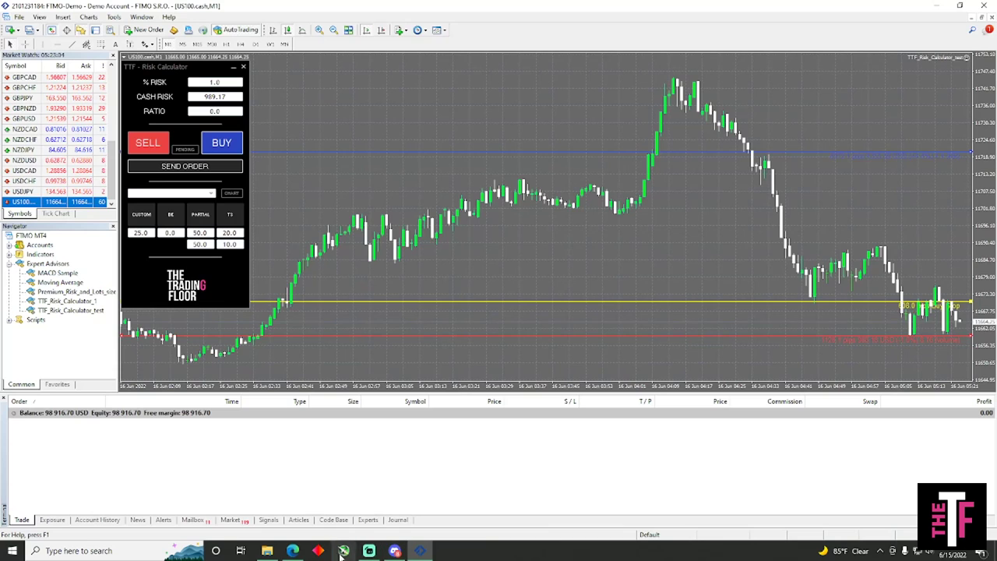
click(292, 551)
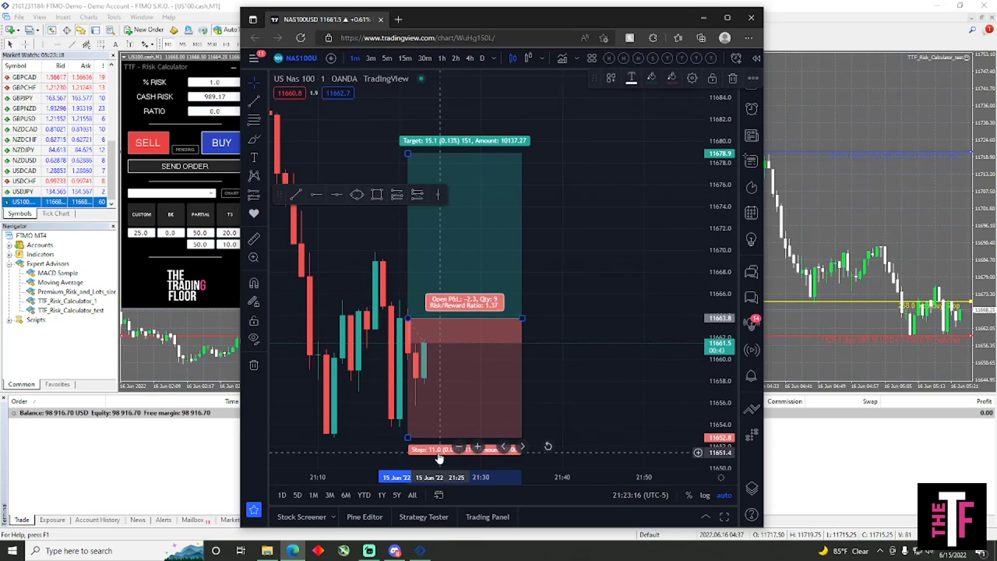
scroll(596, 381, down, 3)
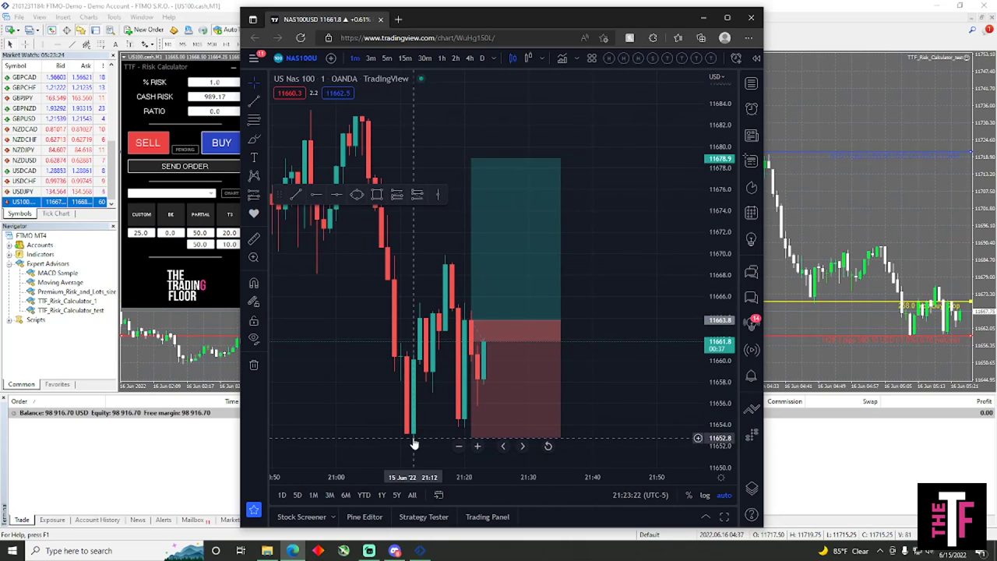
click(703, 17)
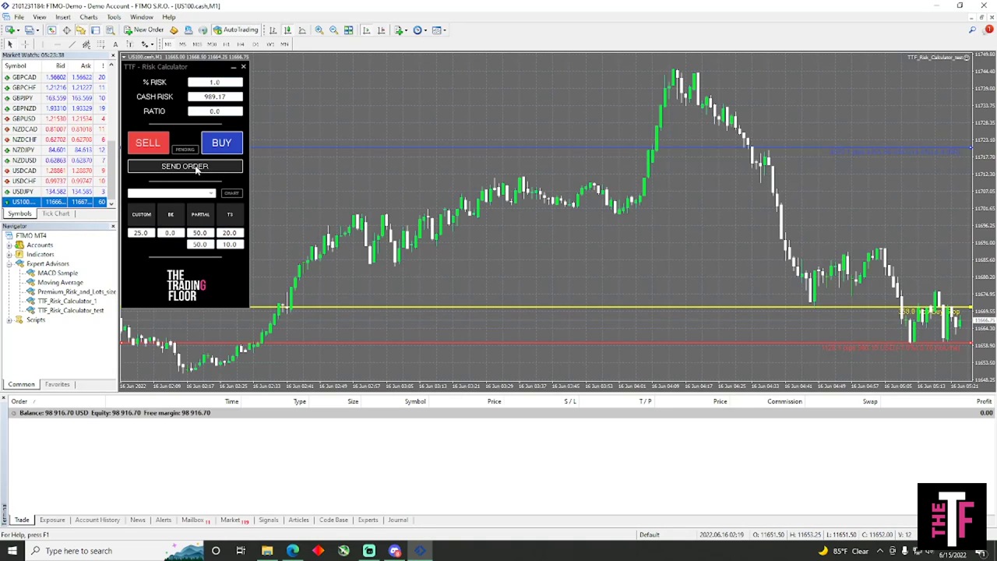
Step: Switch the risk calculator to a market order, set up a buy again and place its stop-loss line at the recent lows
click(186, 149)
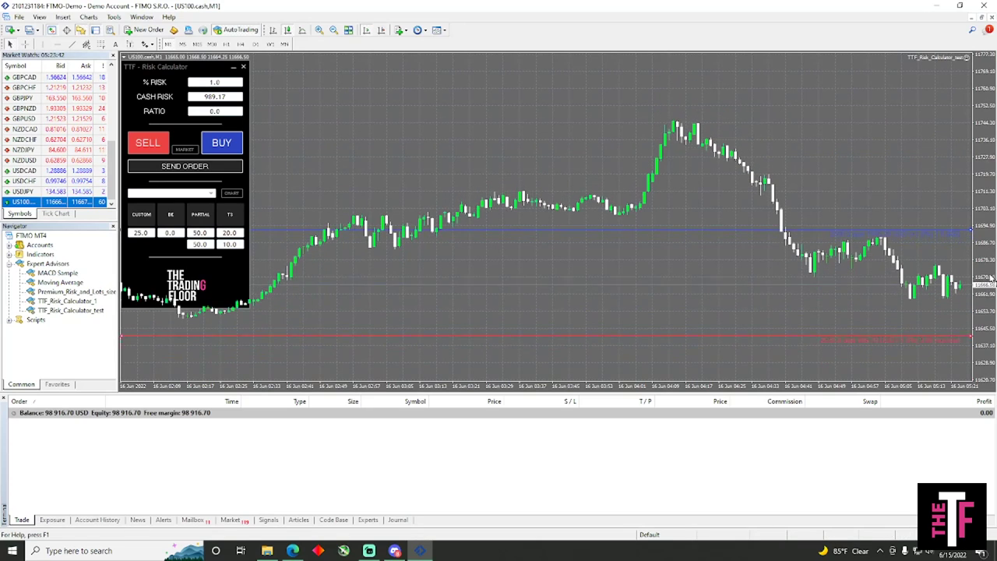
drag(945, 320, 941, 292)
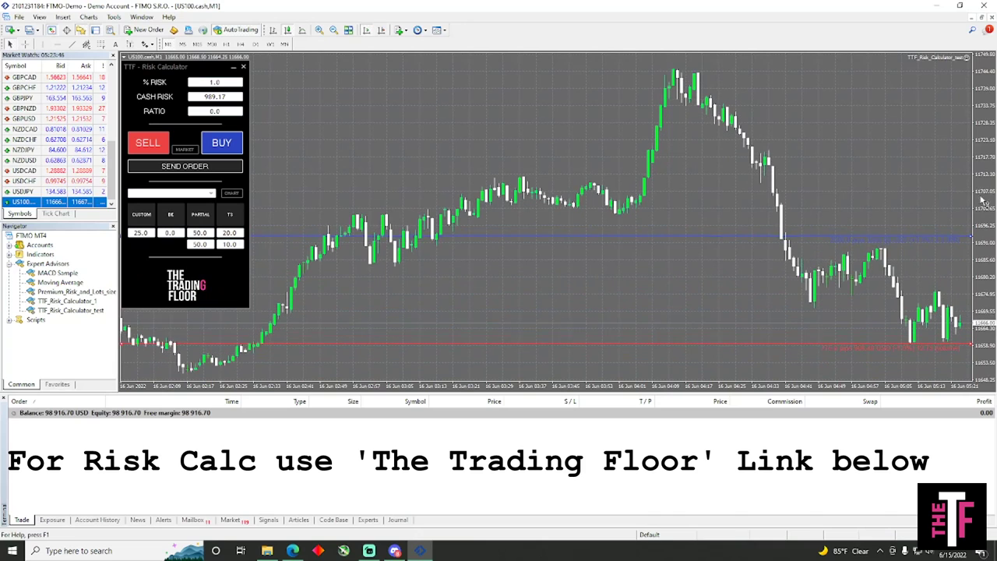
click(229, 151)
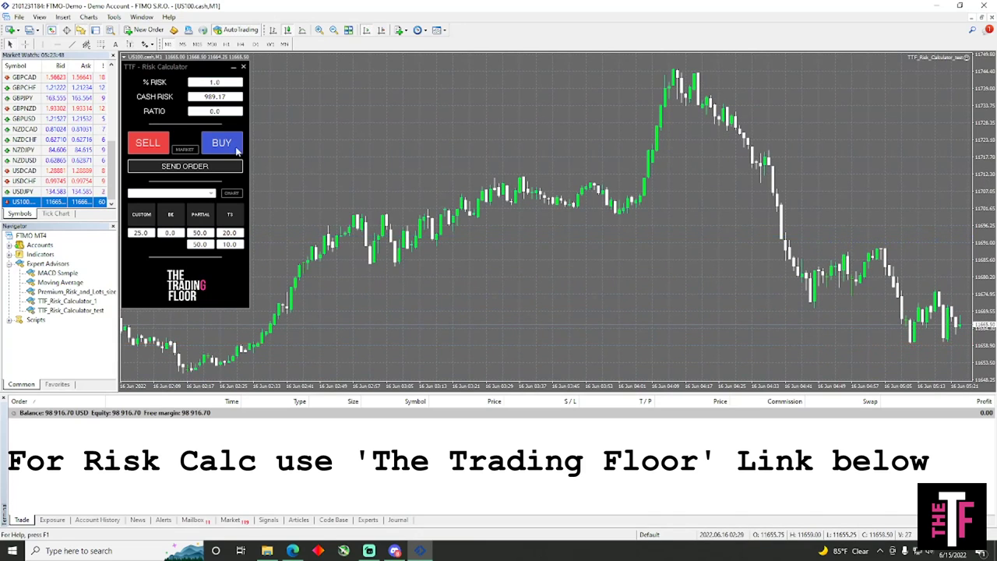
click(231, 147)
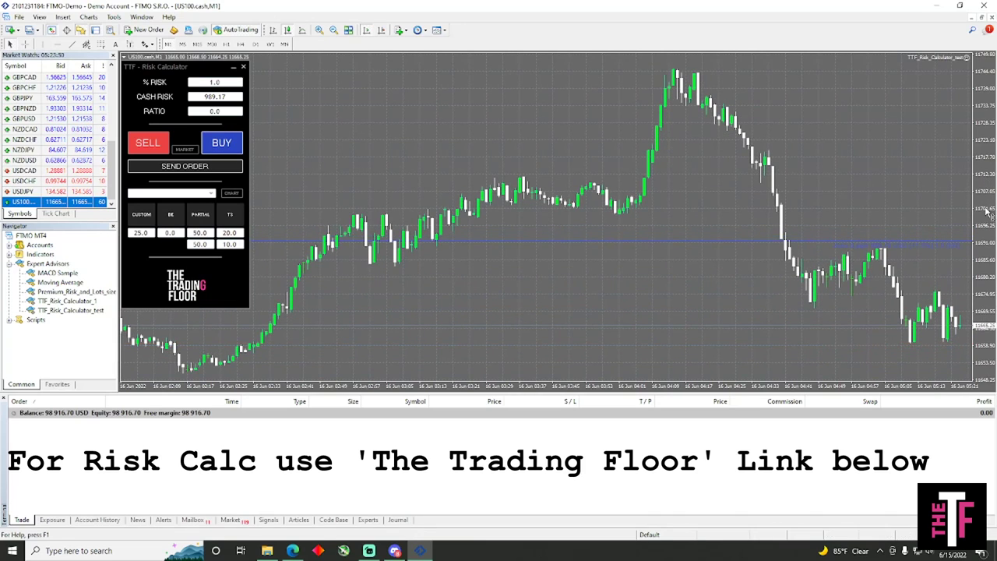
drag(937, 319, 929, 296)
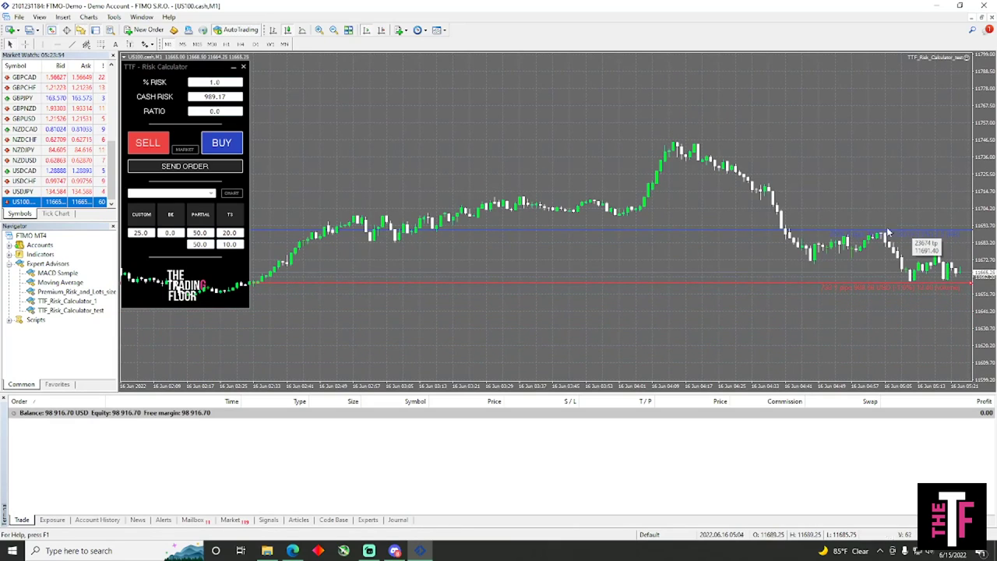
Step: Try a ratio of 1.5 in the risk calculator, and set it to 3 instead
click(217, 112)
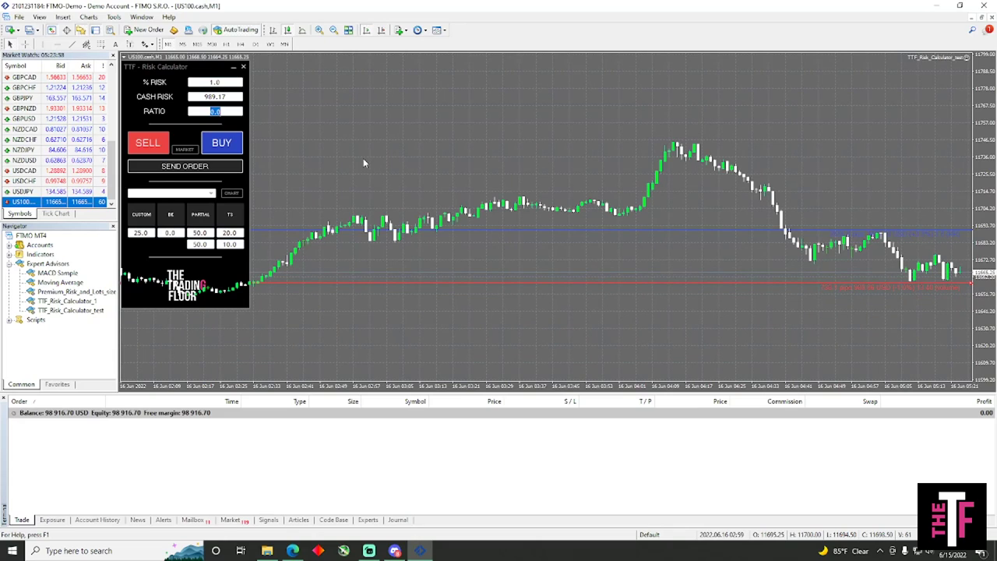
text(1.5)
key(Return)
click(217, 111)
text(3)
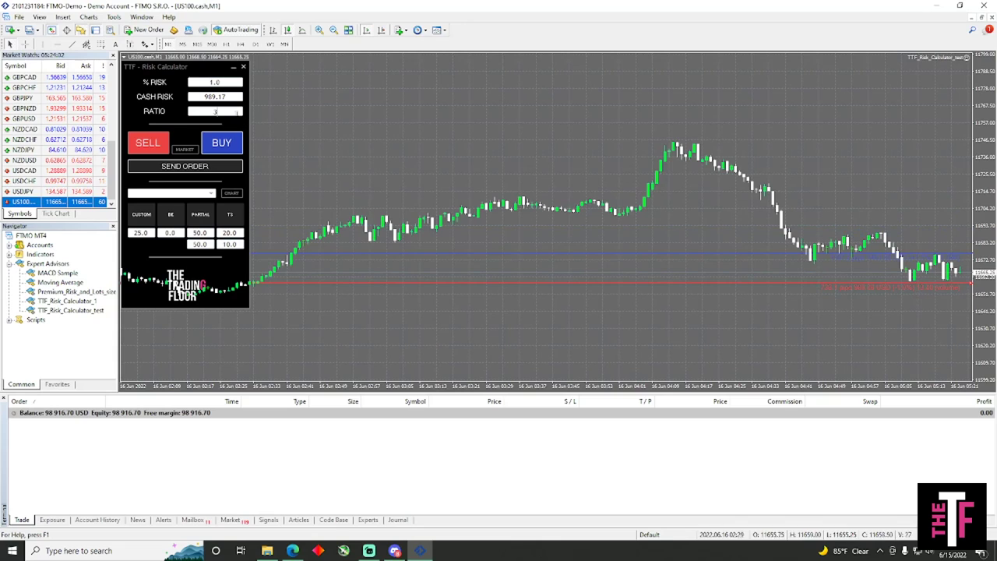
key(Return)
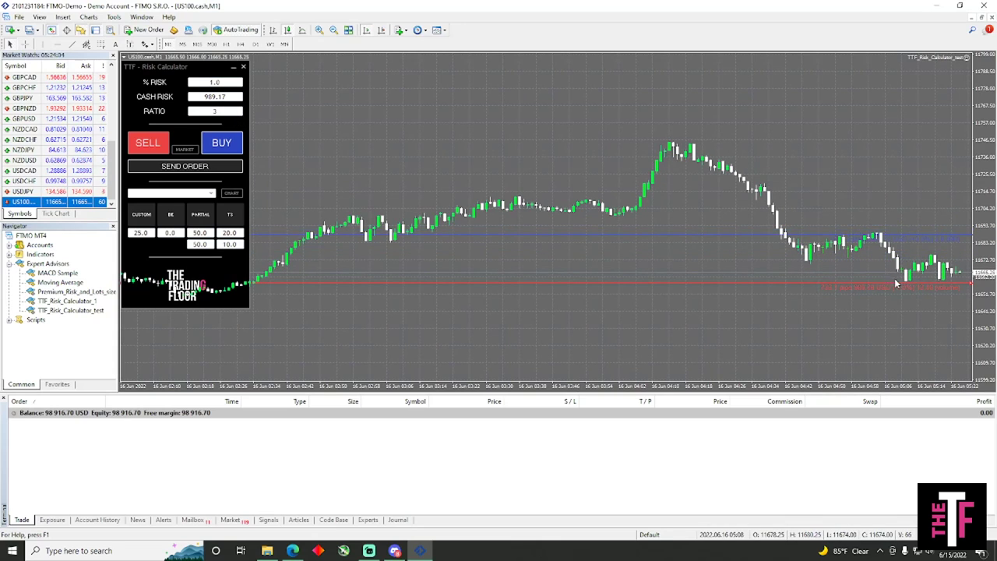
Step: Adjust the buy's stop-loss line to just below the recent lows on US100.cash and send the market order
drag(895, 282, 893, 319)
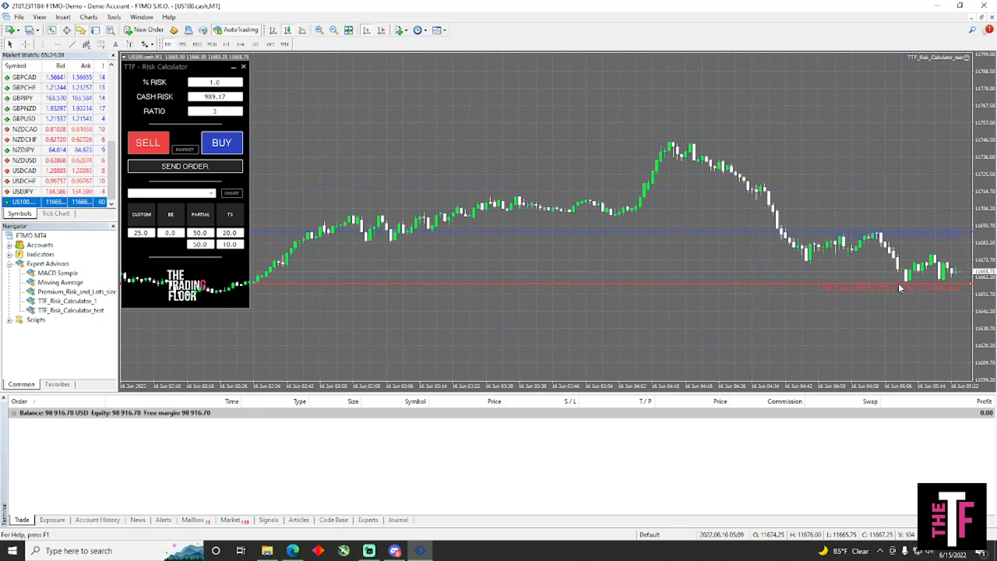
drag(988, 294, 984, 226)
drag(914, 351, 917, 348)
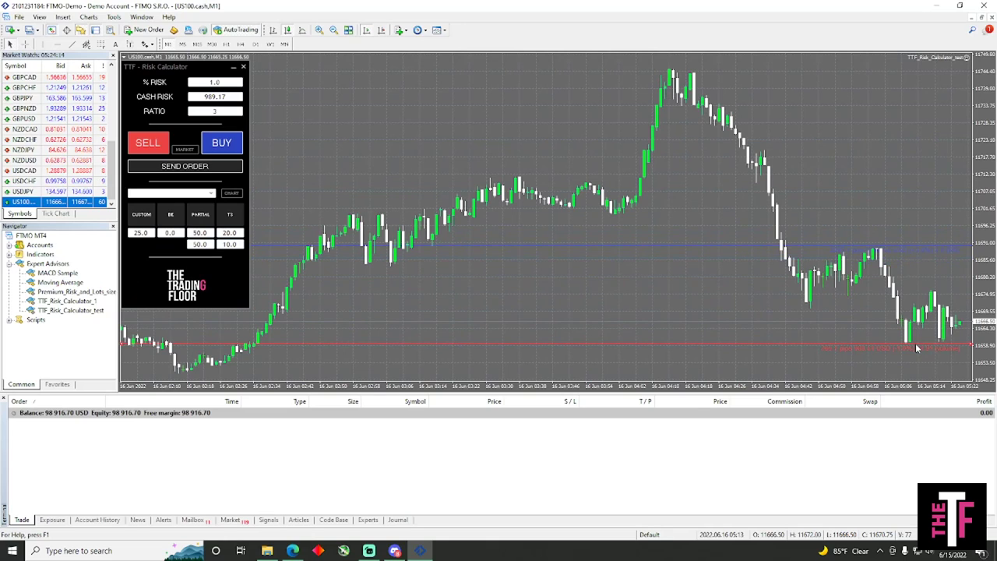
click(187, 169)
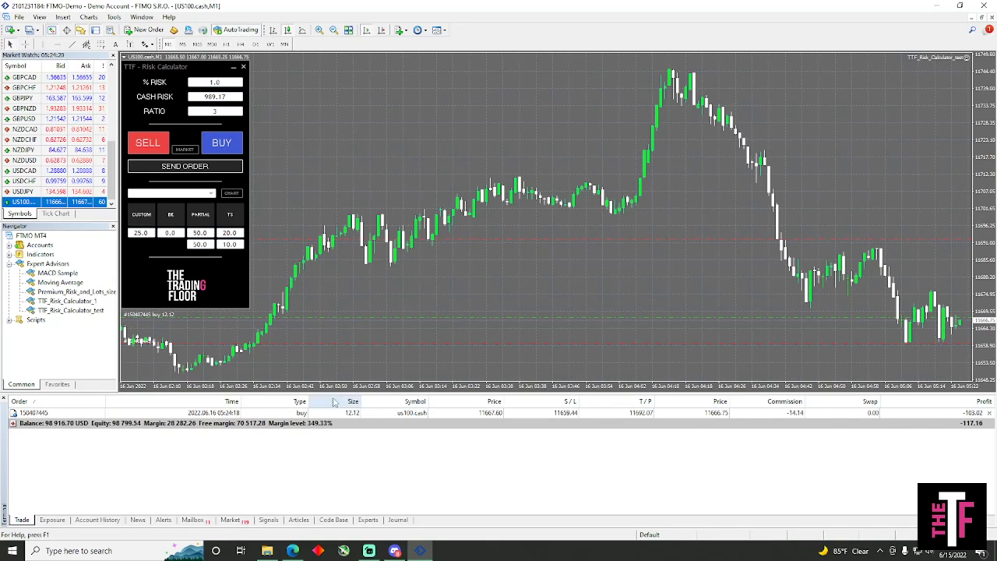
Step: Close the open US100.cash buy position and load AUDUSD into the chart
click(989, 413)
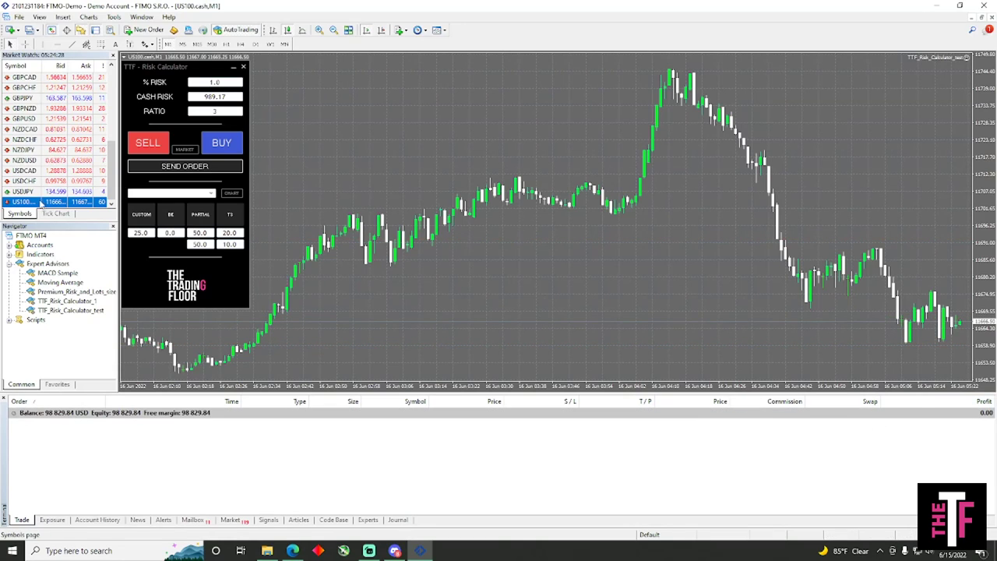
scroll(41, 117, up, 5)
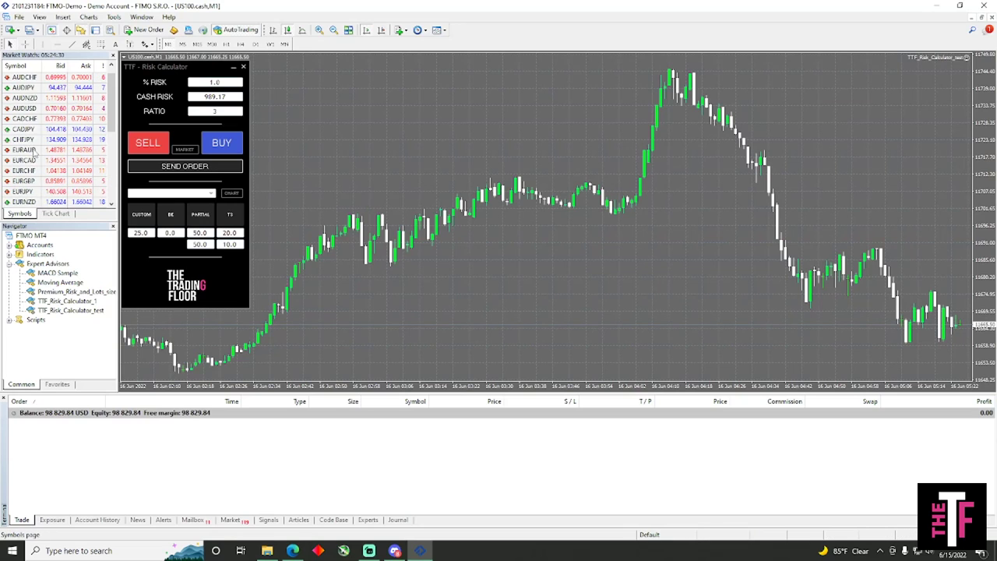
drag(41, 118, 471, 129)
Step: Switch to TradingView and replace the long position with a short position, with entry at about 11657.9 and stop at about 11669.8
key(alt+Tab)
click(657, 82)
click(655, 233)
click(727, 17)
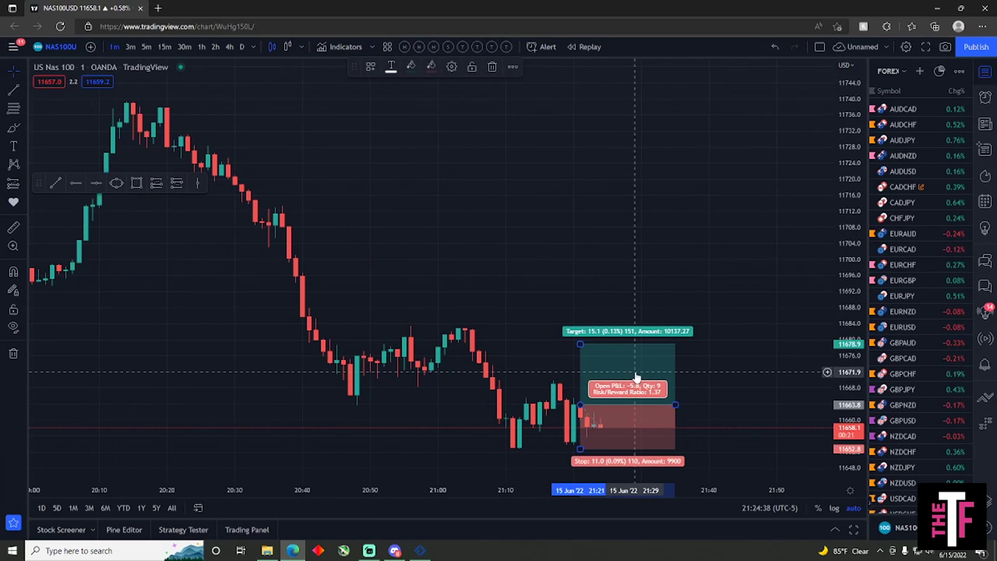
click(176, 182)
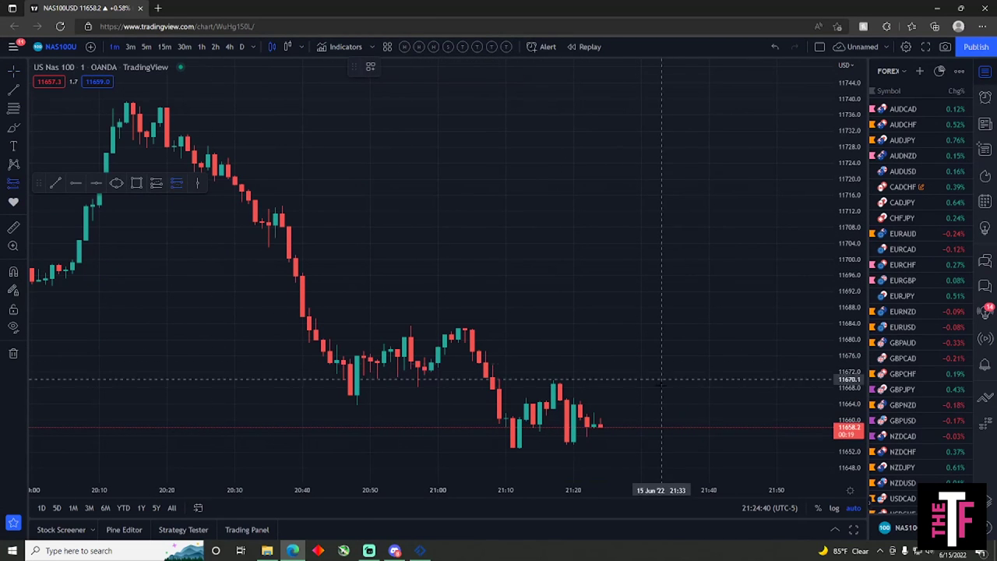
click(600, 426)
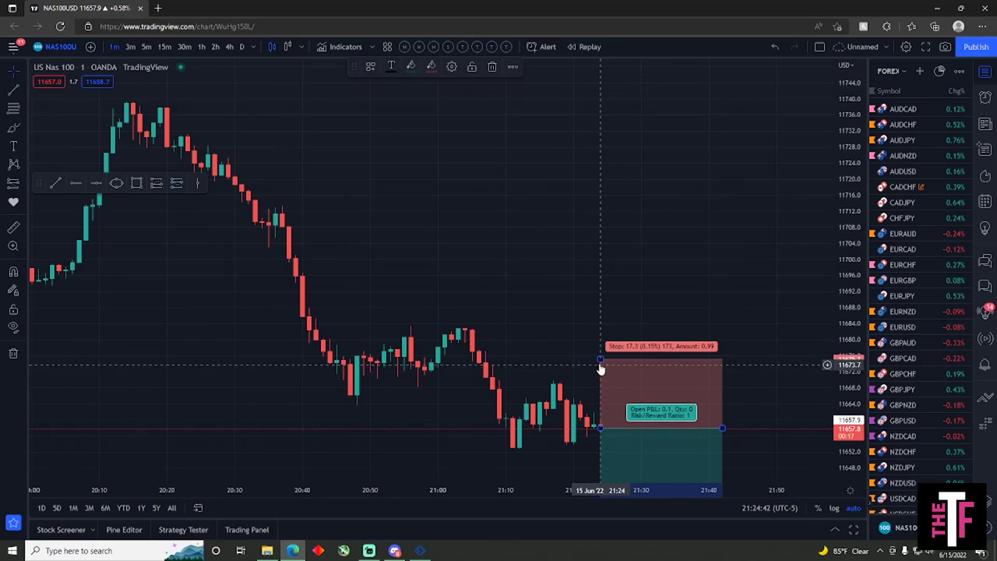
drag(601, 356, 602, 381)
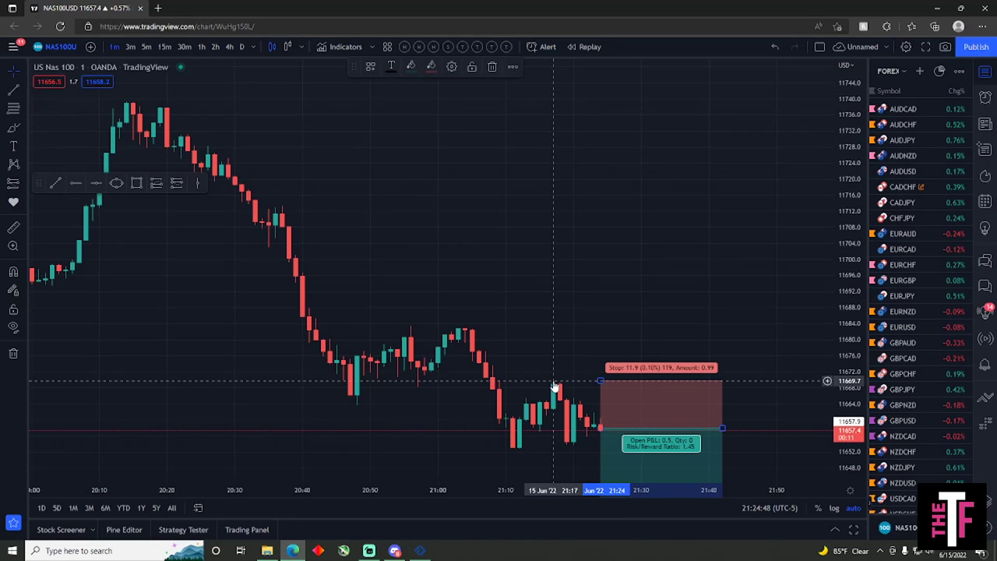
Step: Switch to MetaTrader and set up a market sell order on the AUDUSD chart with the risk calculator
double_click(616, 11)
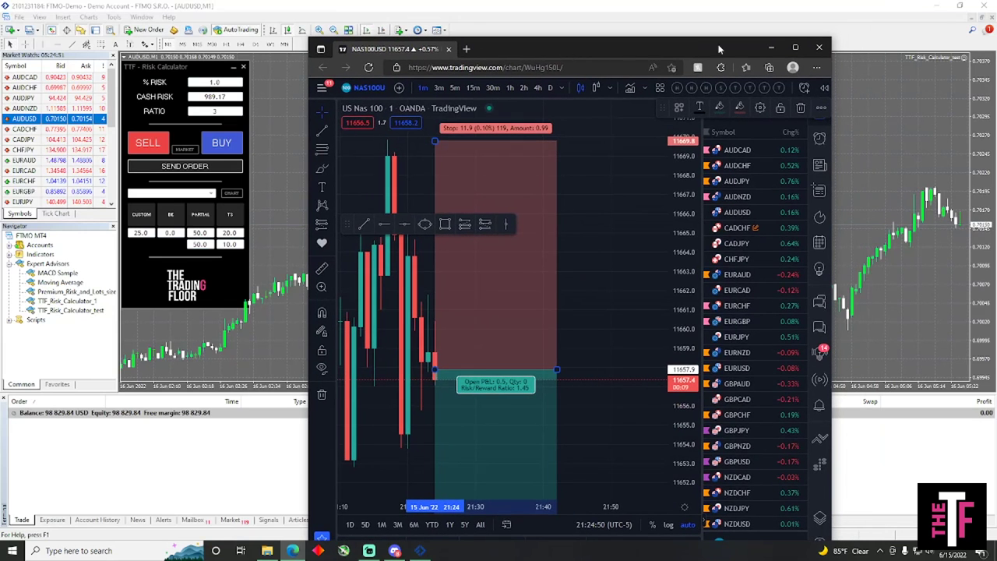
click(770, 47)
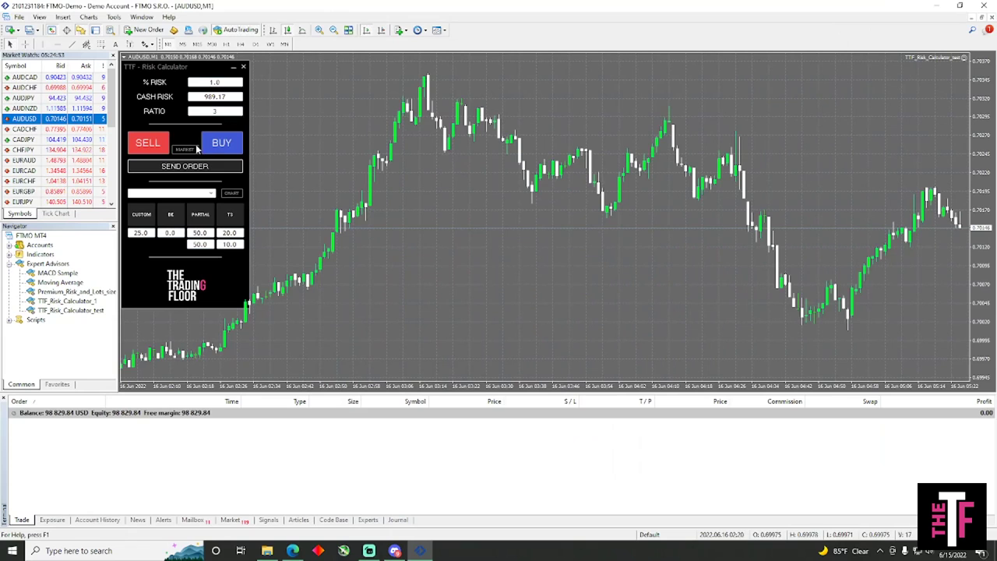
click(153, 146)
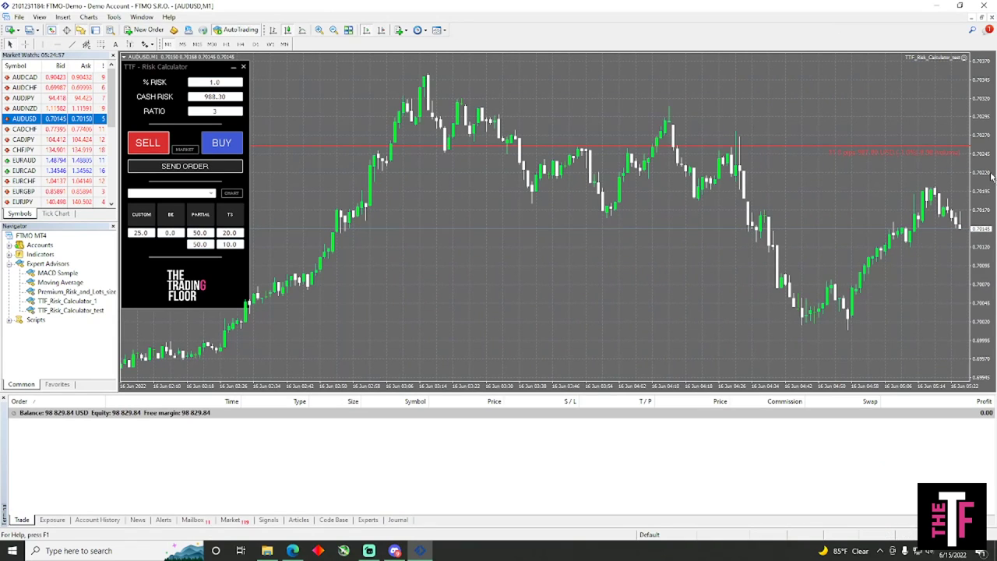
drag(984, 154, 983, 195)
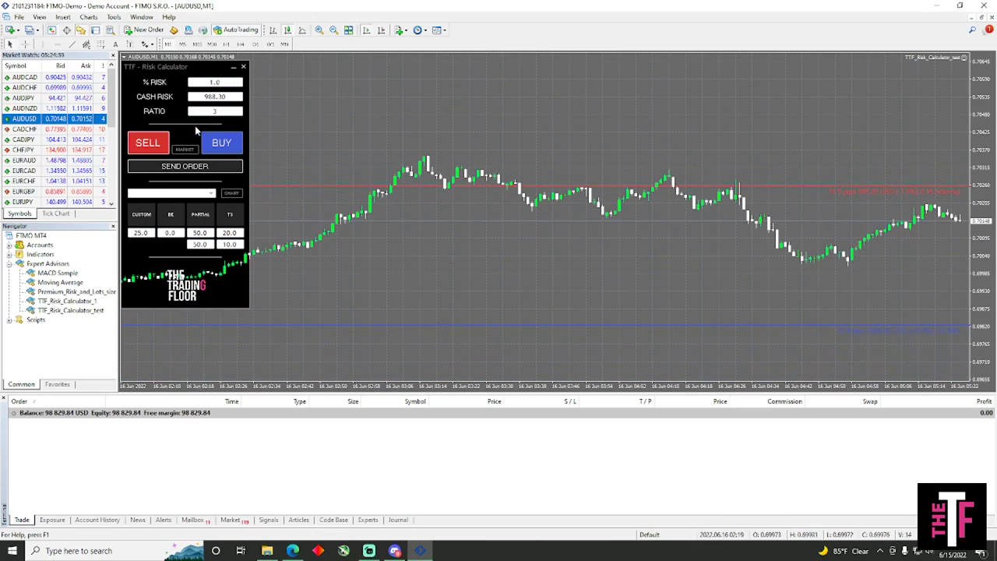
Step: Set the sell order's ratio to 1.5 and place its stop-loss line at the most recent AUDUSD high
click(220, 113)
text(1.5)
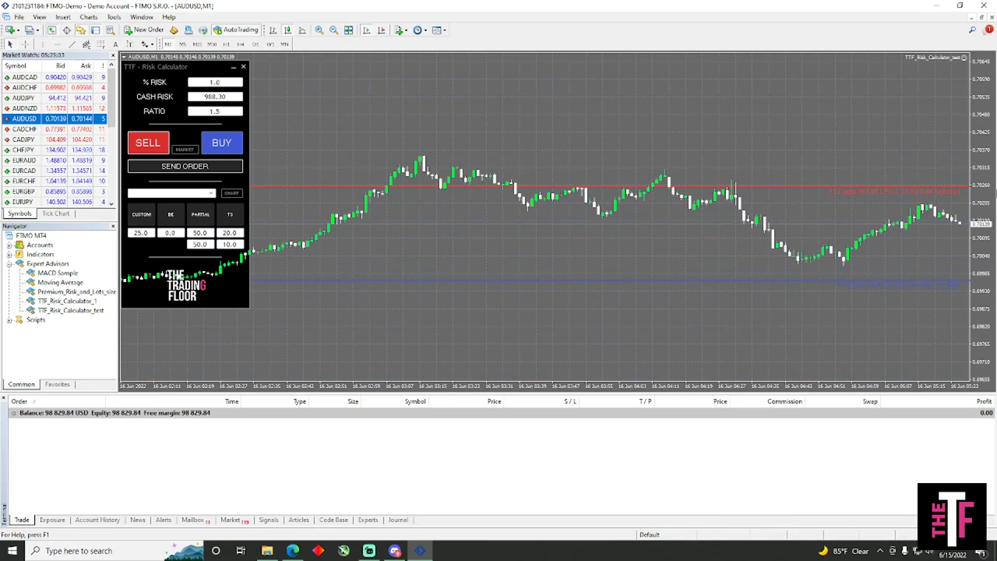
mouse_move(986, 195)
mouse_down()
mouse_move(990, 171)
mouse_move(988, 189)
mouse_up()
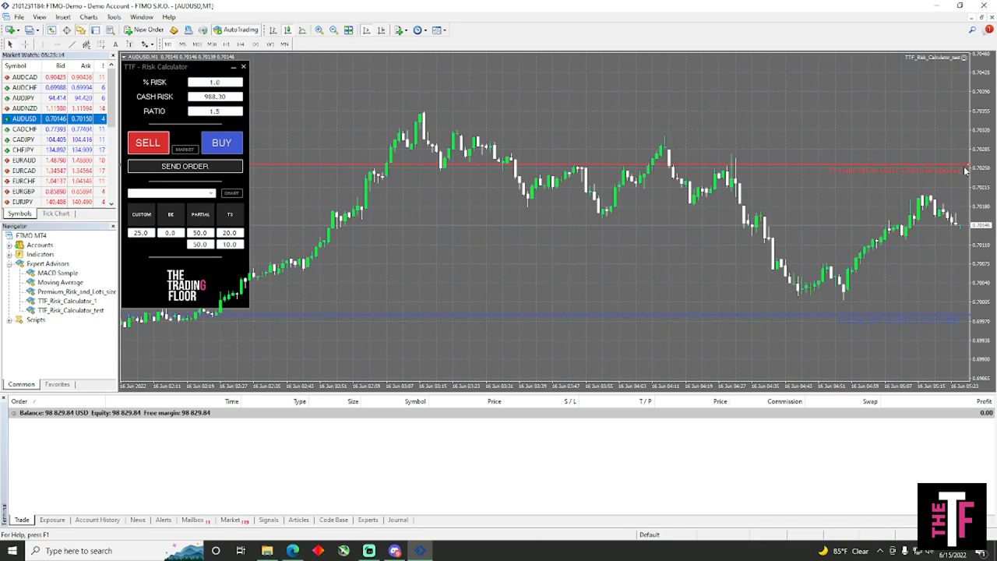
drag(972, 164, 953, 180)
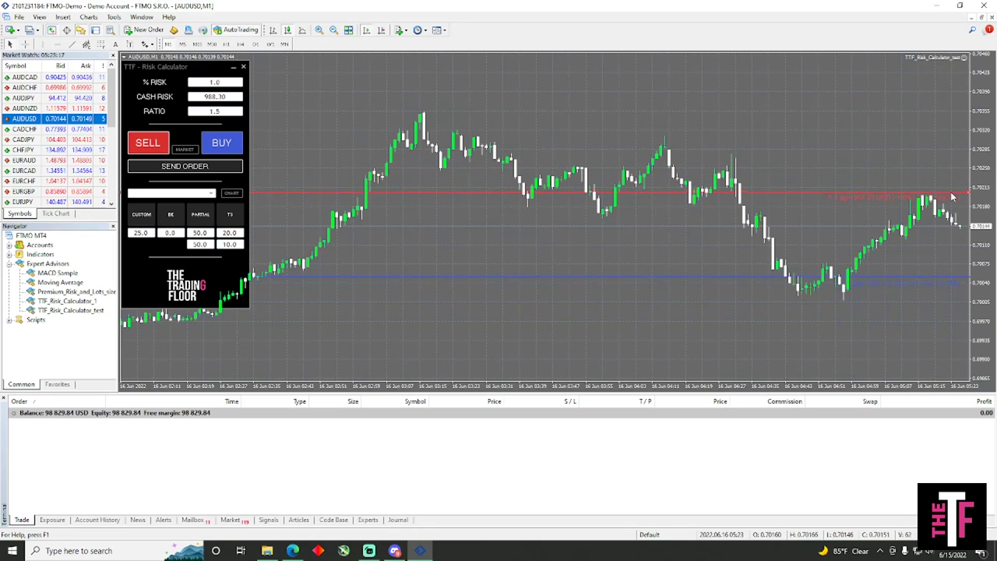
Step: Switch to TradingView and examine the short position's stop level relative to the recent NAS100USD high
click(292, 551)
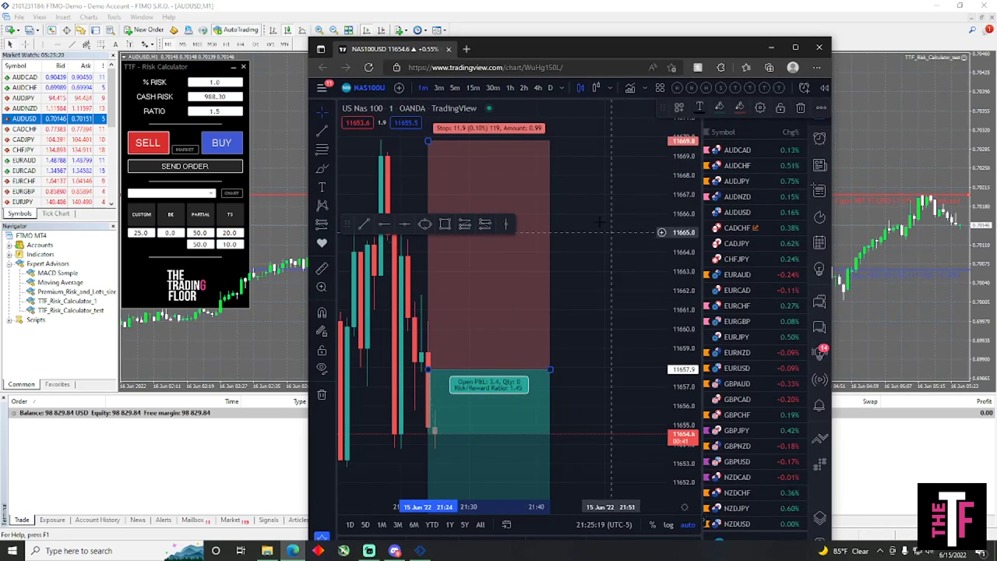
key(alt+r)
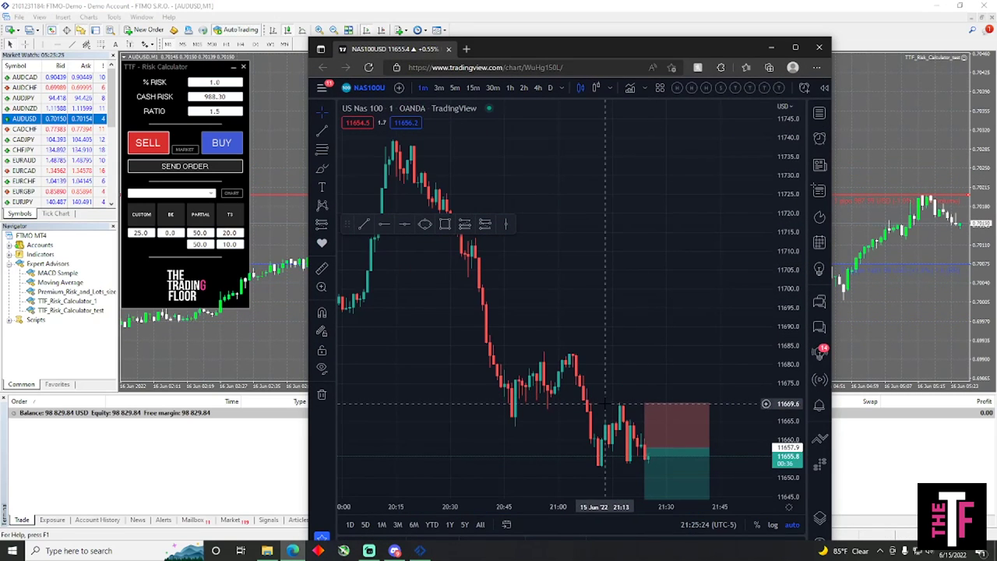
click(654, 417)
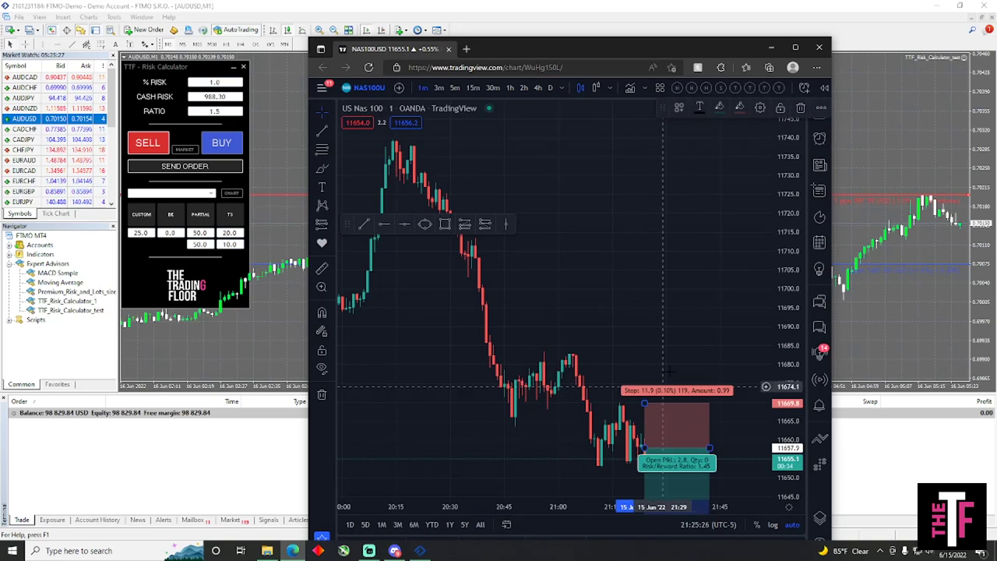
Step: Return to MetaTrader, send the AUDUSD market sell order and close the resulting position
click(770, 47)
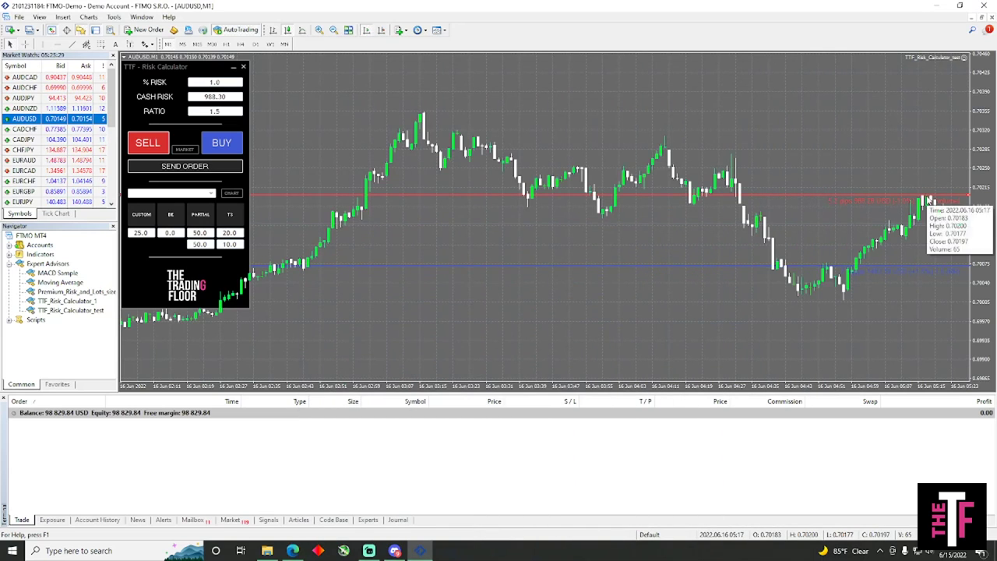
click(184, 166)
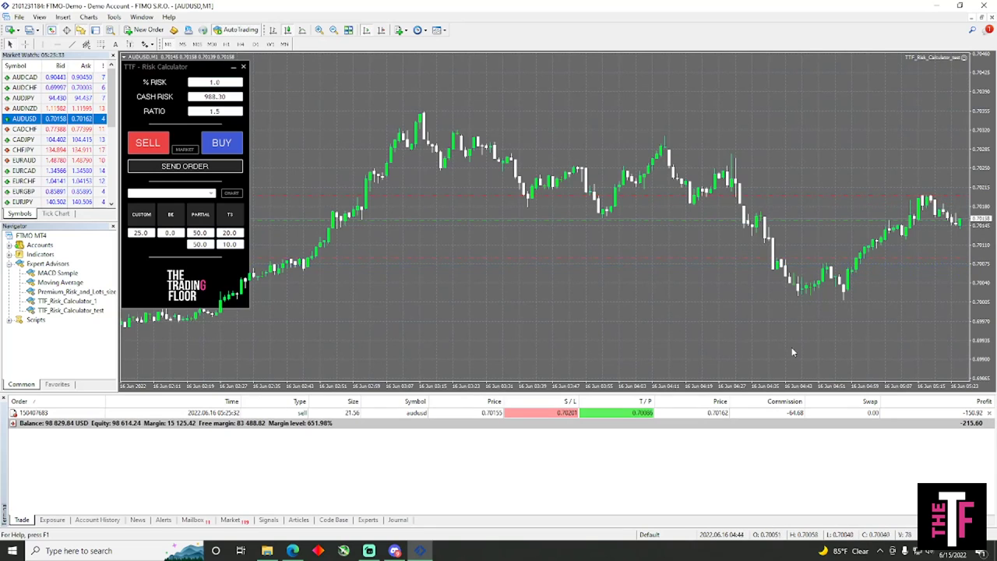
click(989, 413)
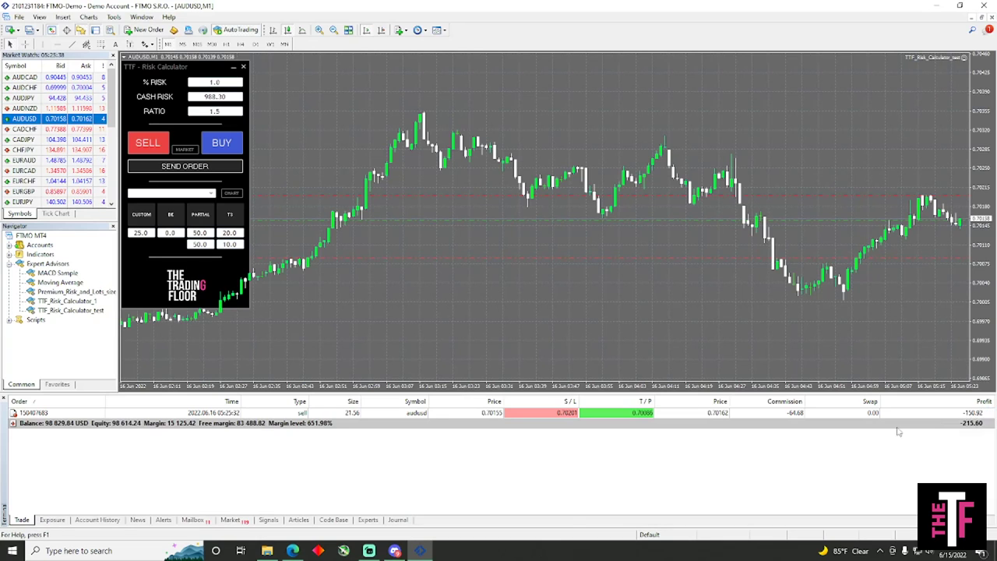
Step: Switch to TradingView, show the watchlist beside the NAS100USD chart and float the browser window over MetaTrader
mouse_move(295, 553)
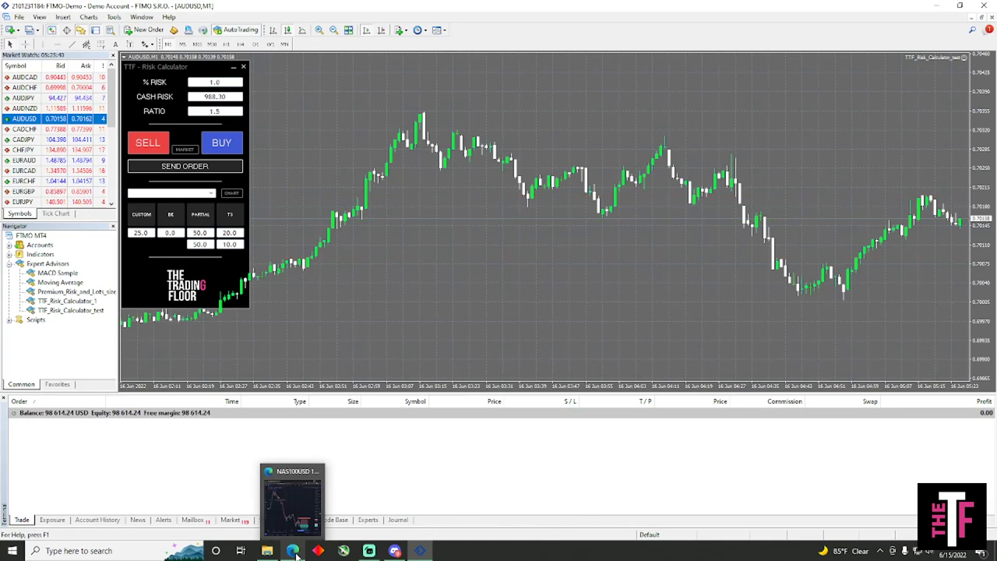
click(294, 498)
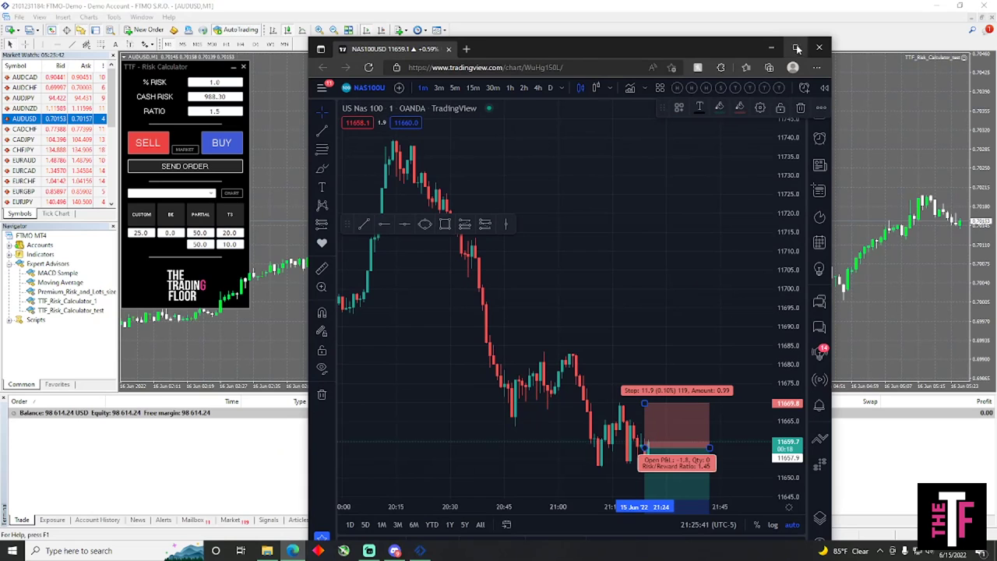
click(797, 48)
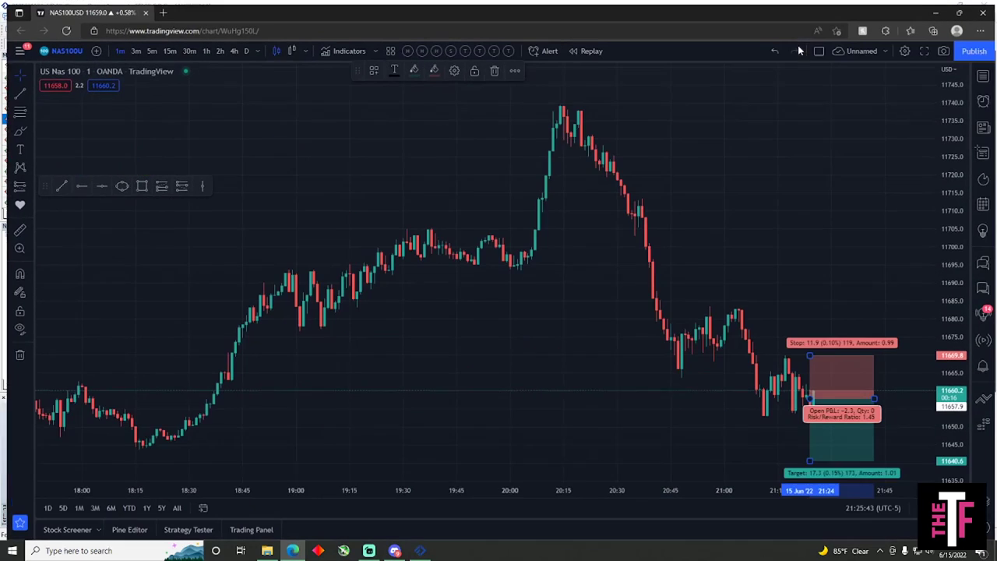
click(985, 71)
drag(731, 335, 678, 331)
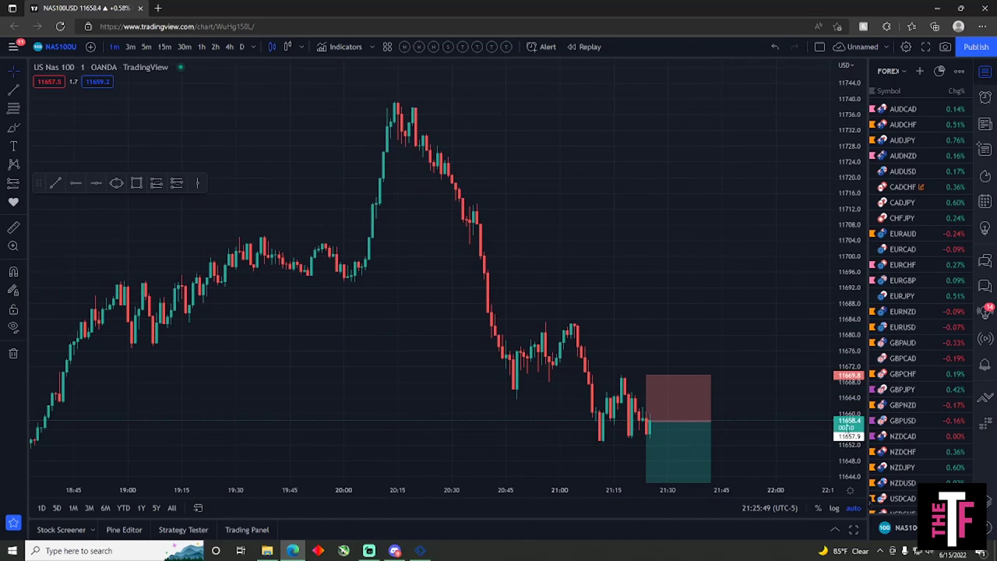
mouse_move(505, 16)
mouse_down()
mouse_move(485, 40)
mouse_move(516, 20)
mouse_up()
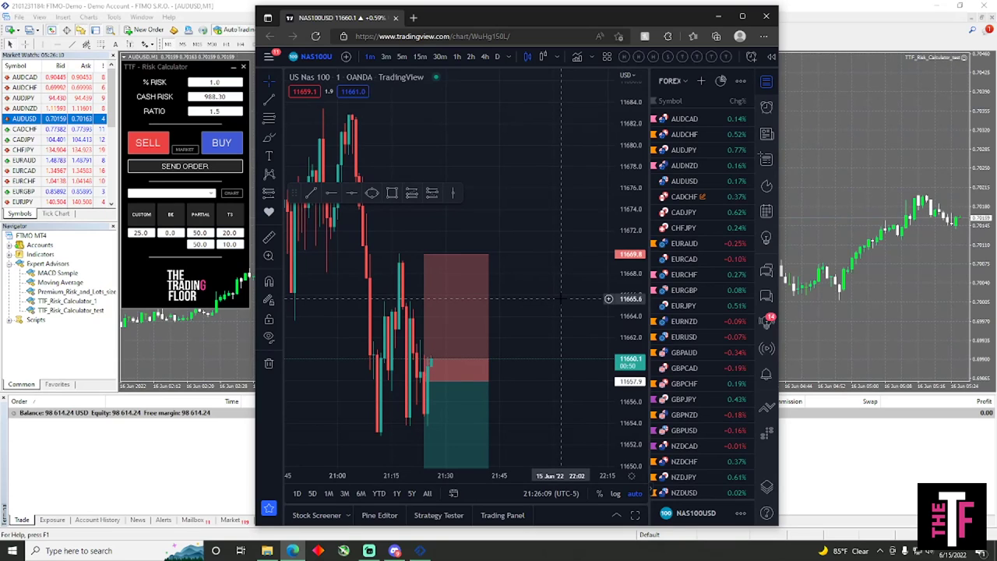
scroll(500, 295, down, 3)
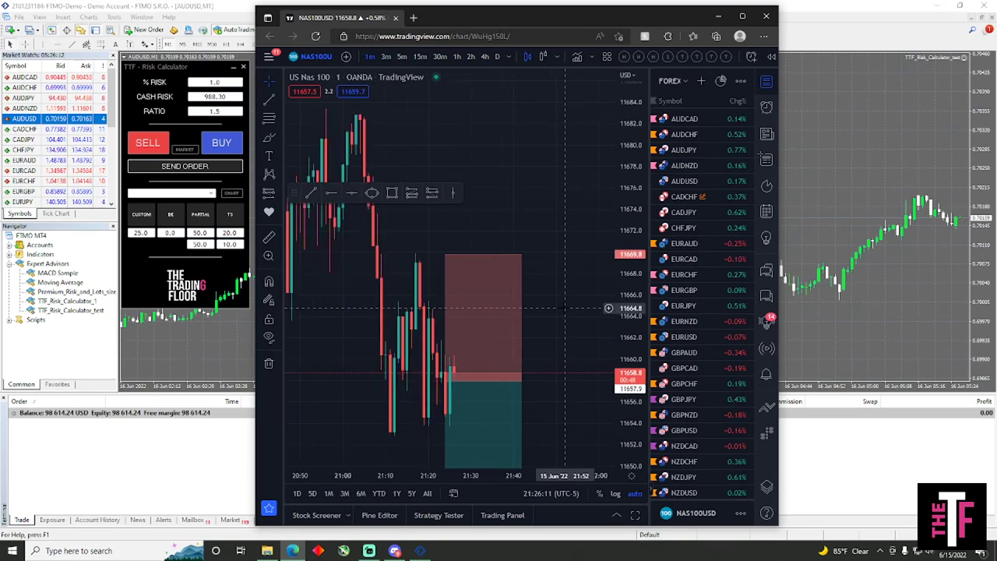